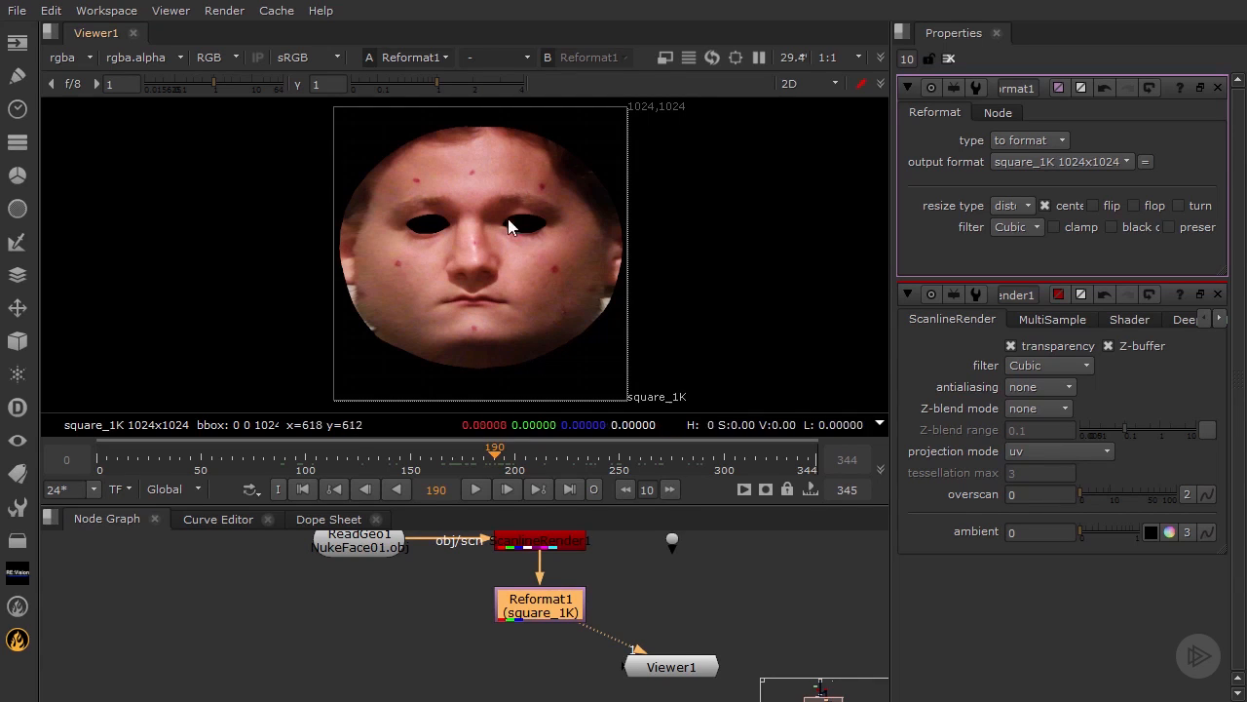
Scrub through the shot to examine the unwrapped face texture at different head angles, stopping at frame 266.
mouse_move(492, 456)
left_mouse_down()
mouse_move(315, 458)
mouse_move(730, 455)
mouse_move(507, 456)
left_mouse_up()
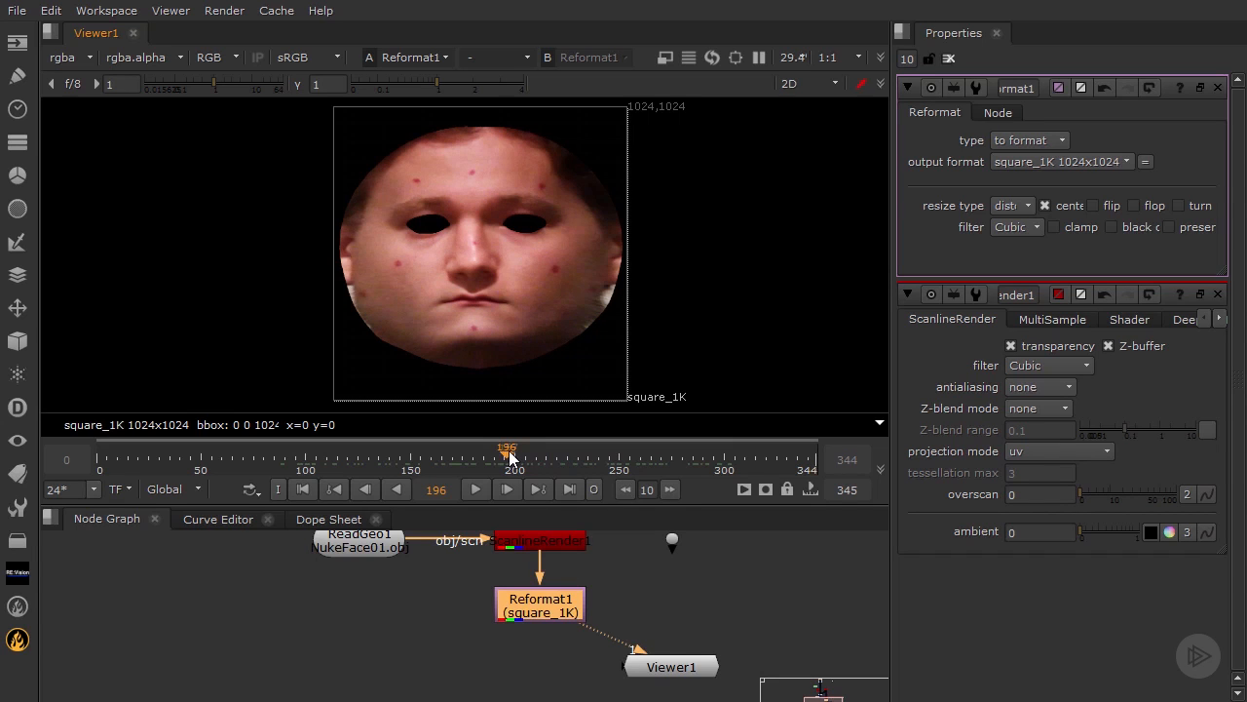
scroll(504, 262, "up", 1)
scroll(504, 261, "up", 1)
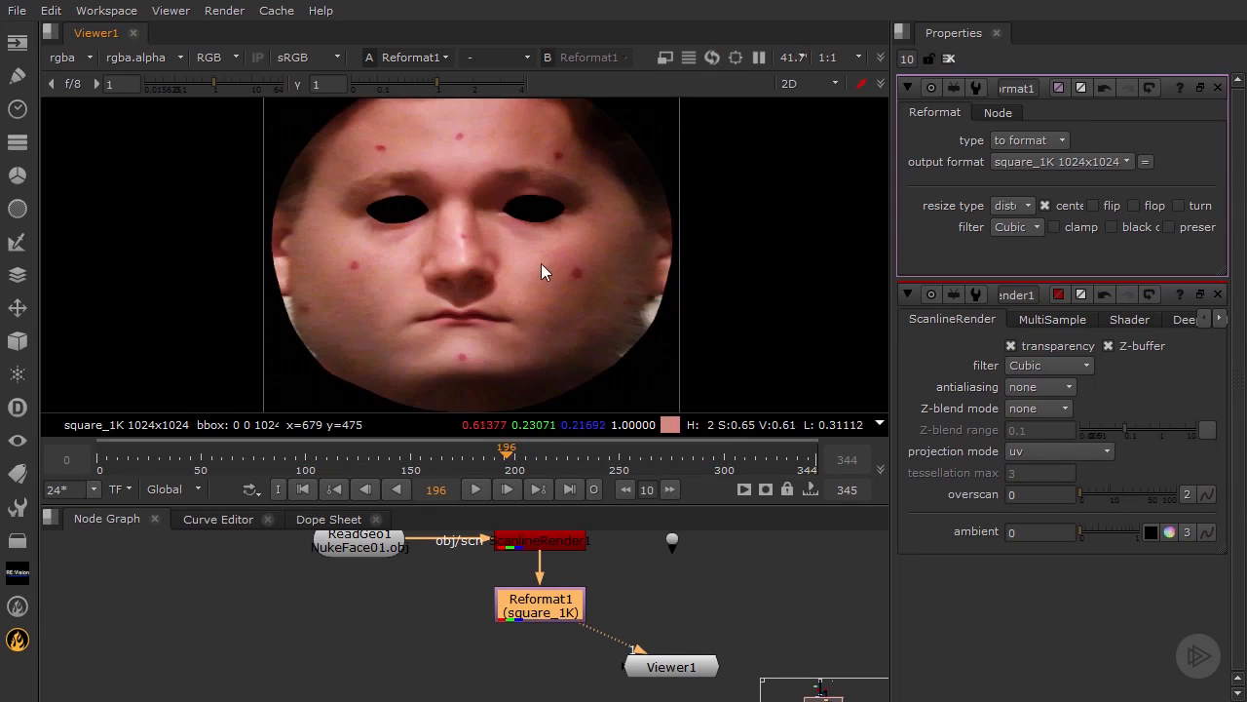
middle_click_drag(545, 264, 603, 290)
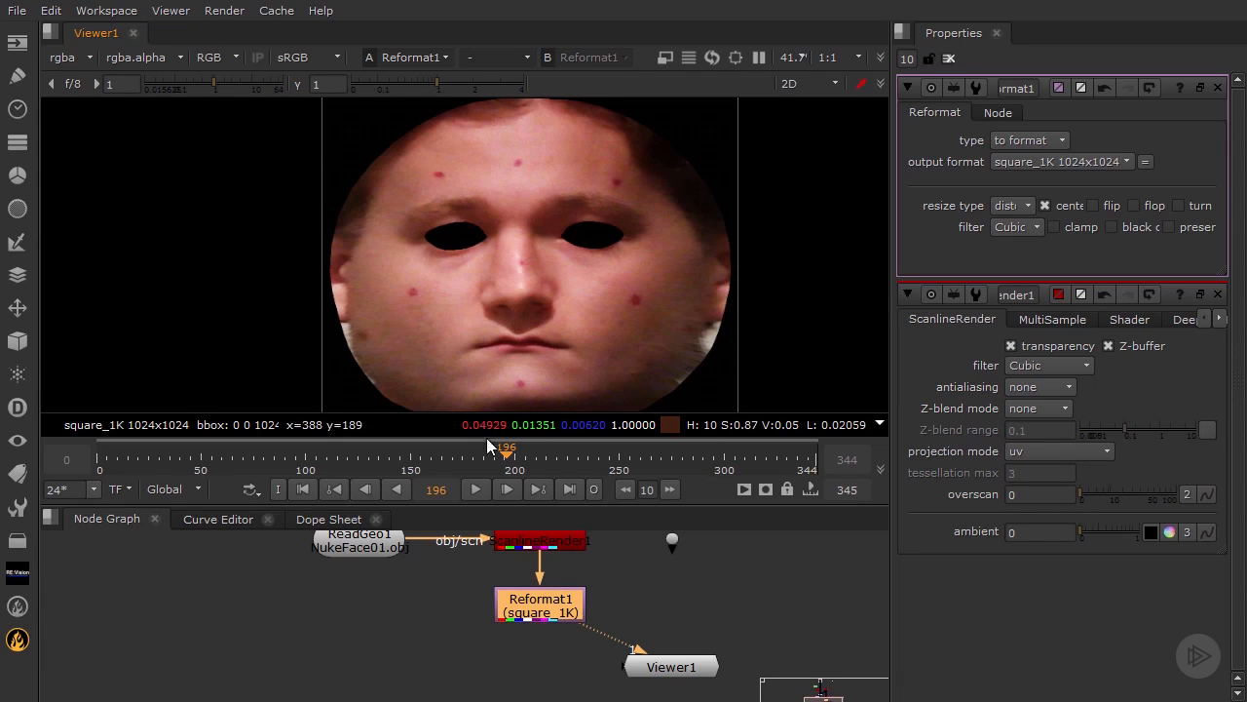
left_click_drag(503, 450, 321, 460)
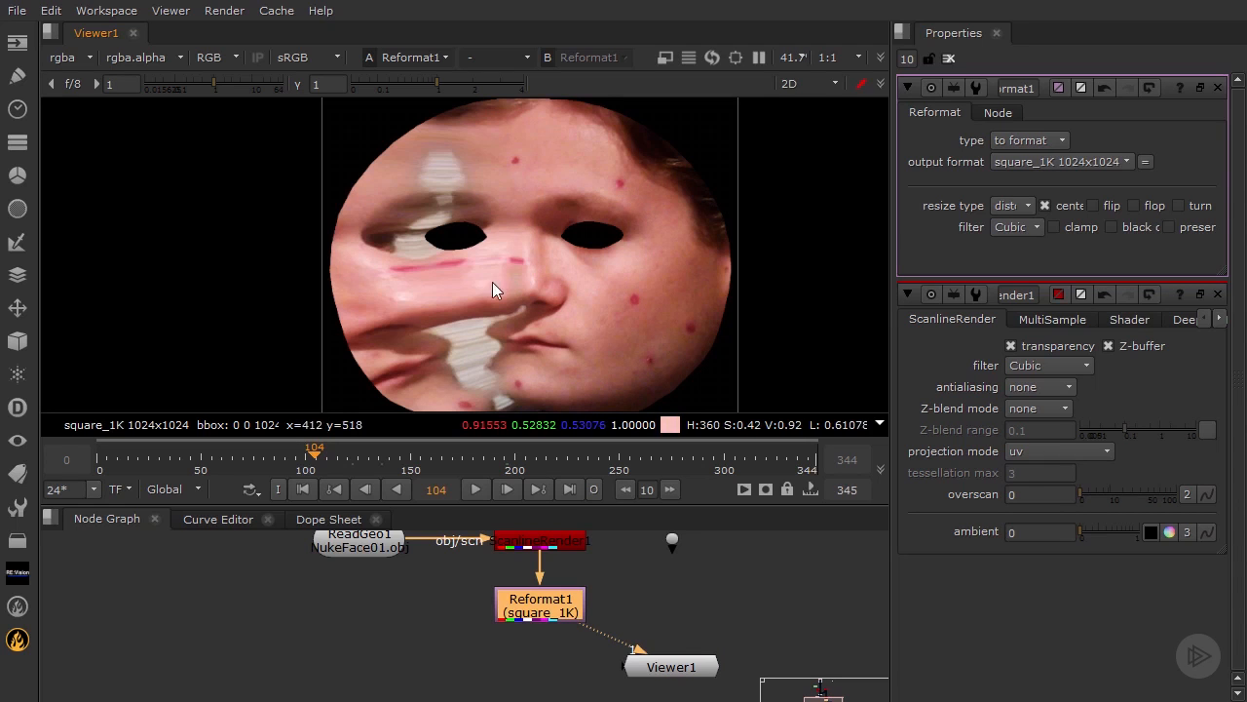
left_click(722, 456)
left_click_drag(712, 457, 653, 463)
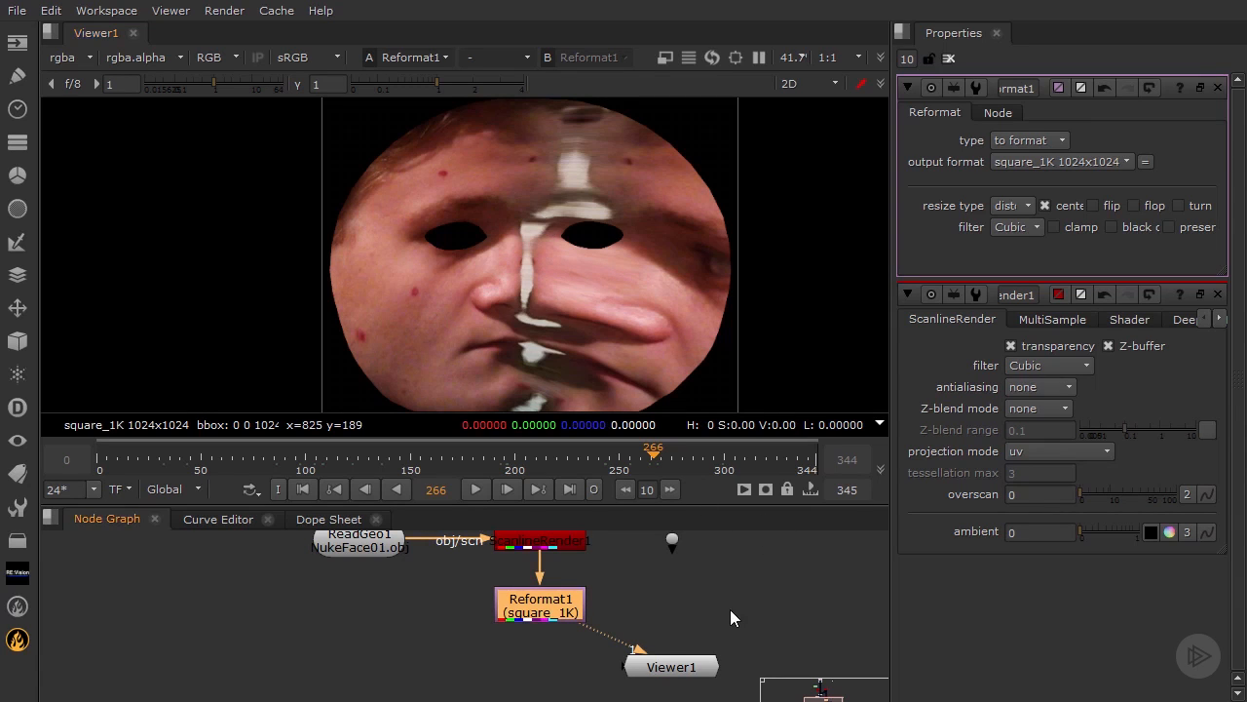
Insert a Write node between Reformat1 and Viewer1.
left_click_drag(671, 666, 564, 694)
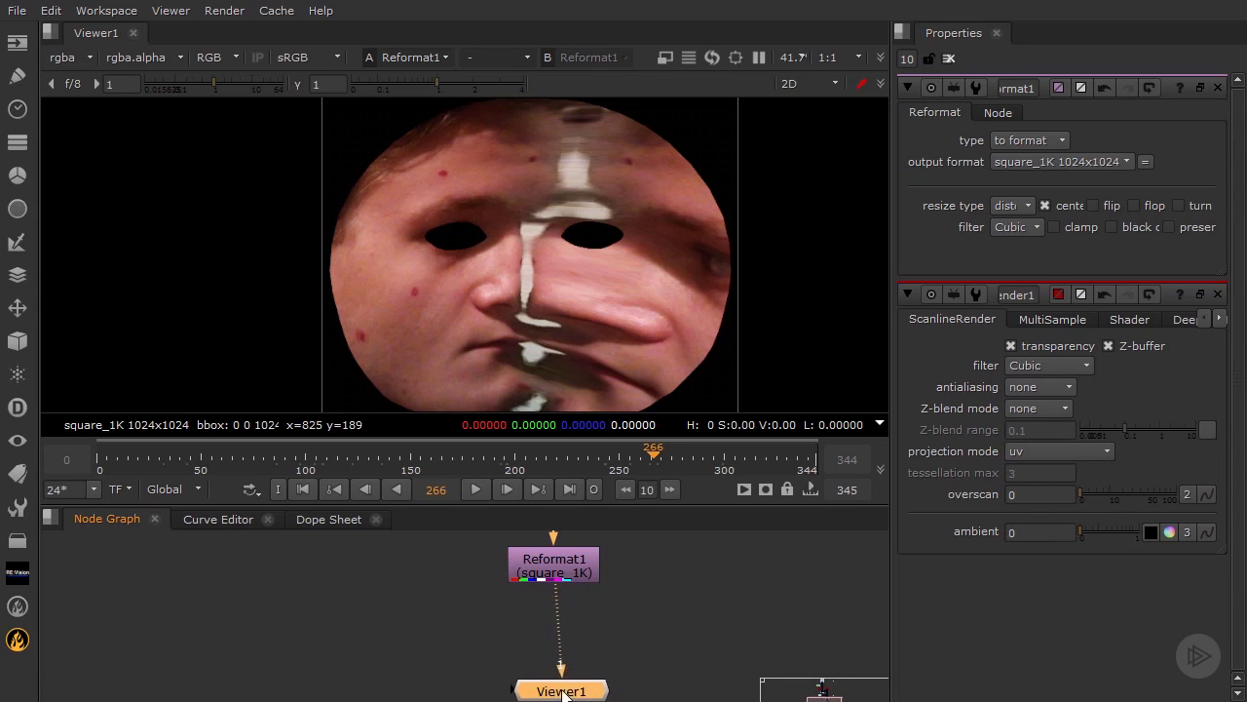
left_click(666, 652)
key("Tab")
type("wrtie")
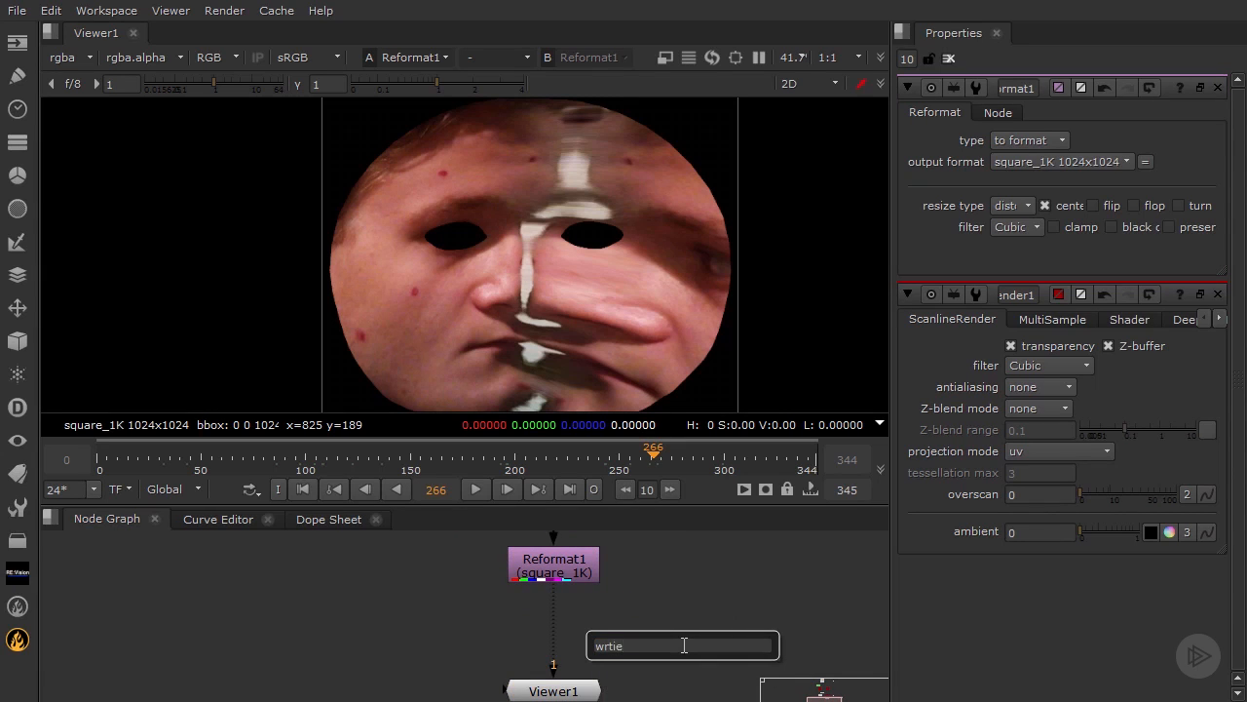
key("BackSpace")
key("BackSpace")
key("BackSpace")
type("i")
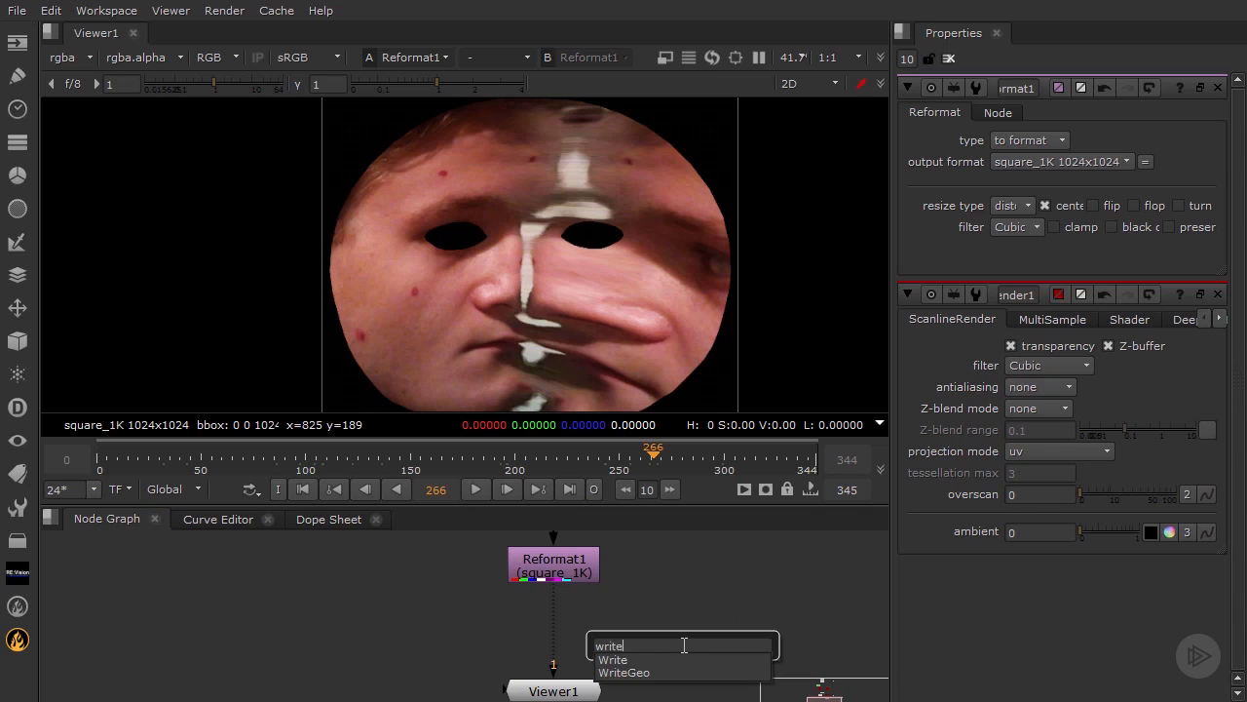
key("Return")
left_click_drag(697, 647, 566, 612)
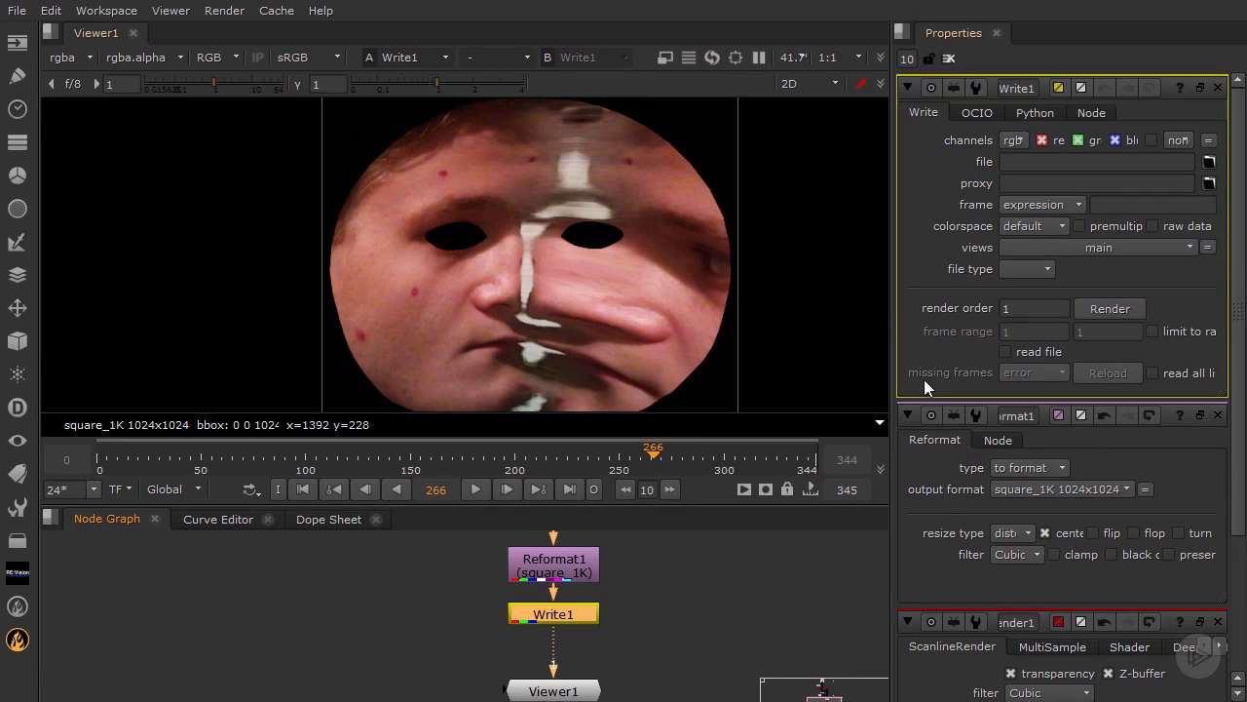
Set the Write node's file type to jpeg and its output file to NukeFace266.jpg in the NukeTextures folder.
left_click(1035, 271)
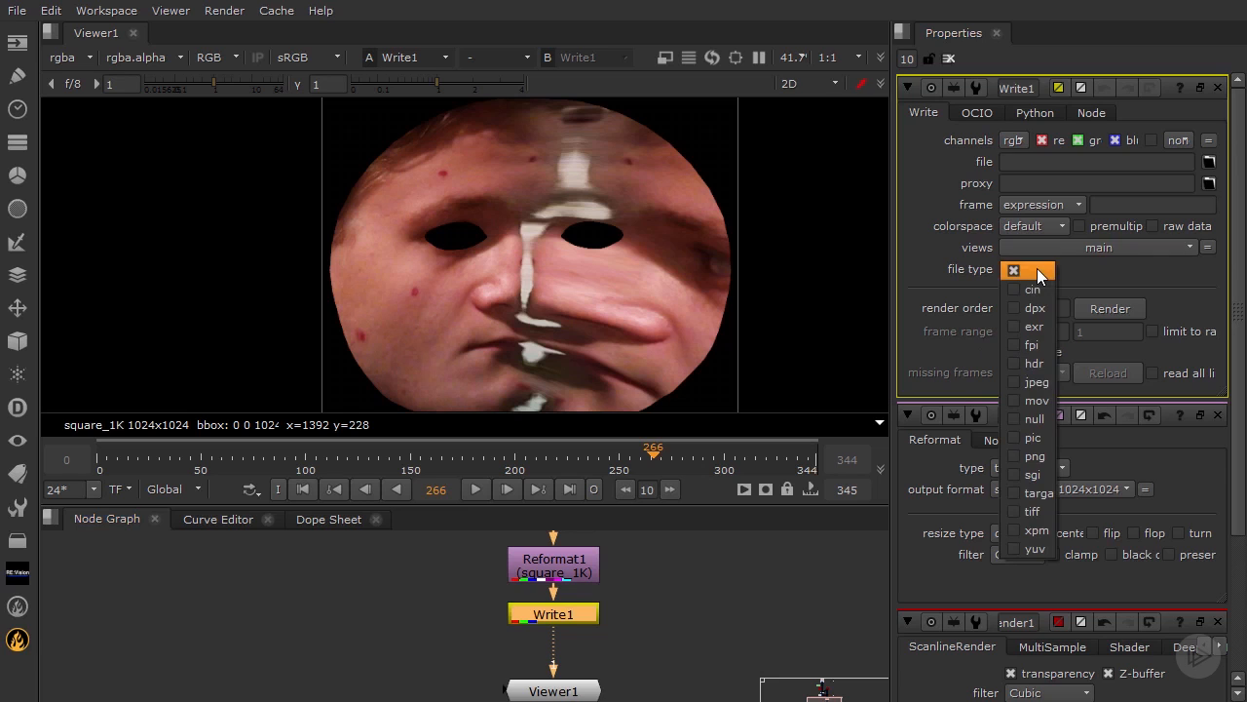
left_click(1035, 382)
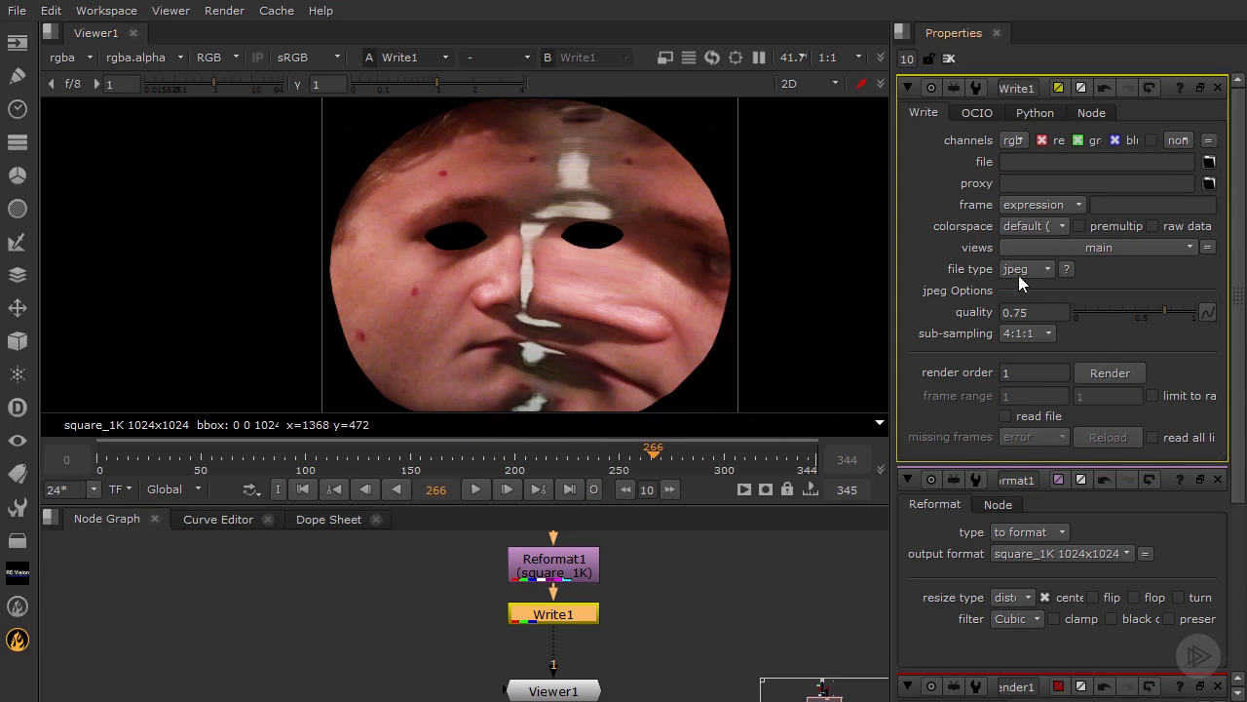
left_click(1208, 162)
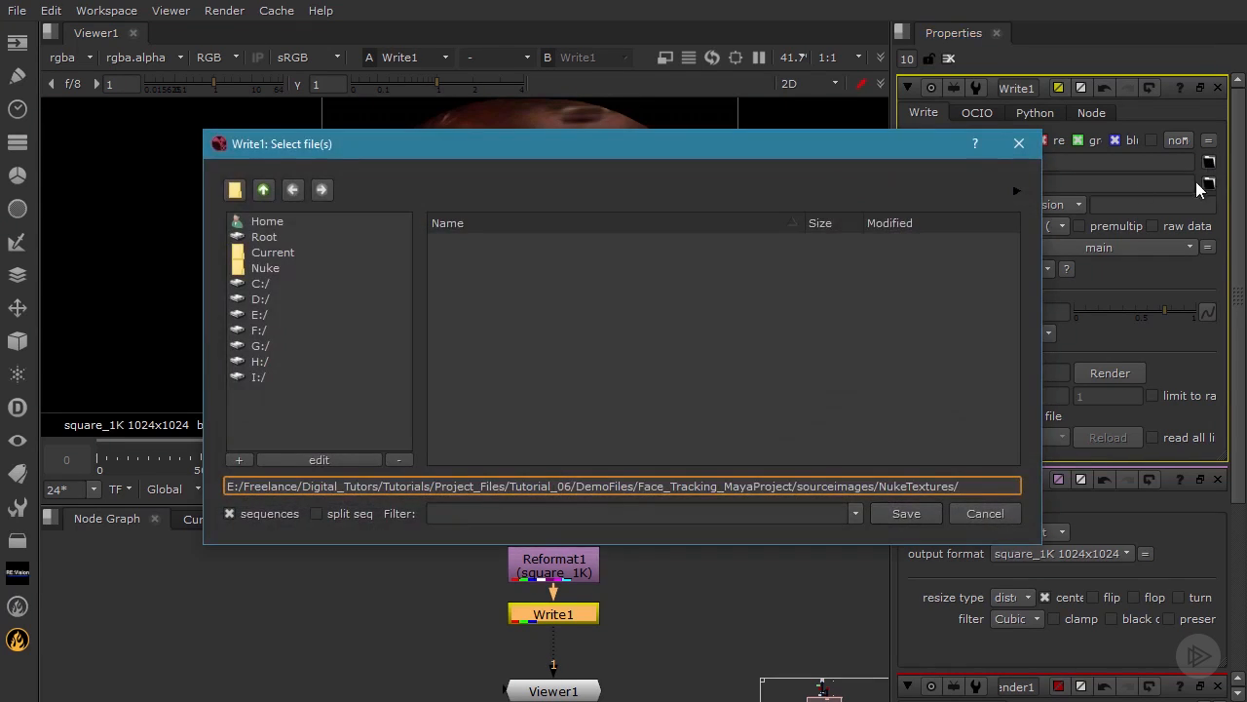
left_click(265, 193)
double_click(497, 263)
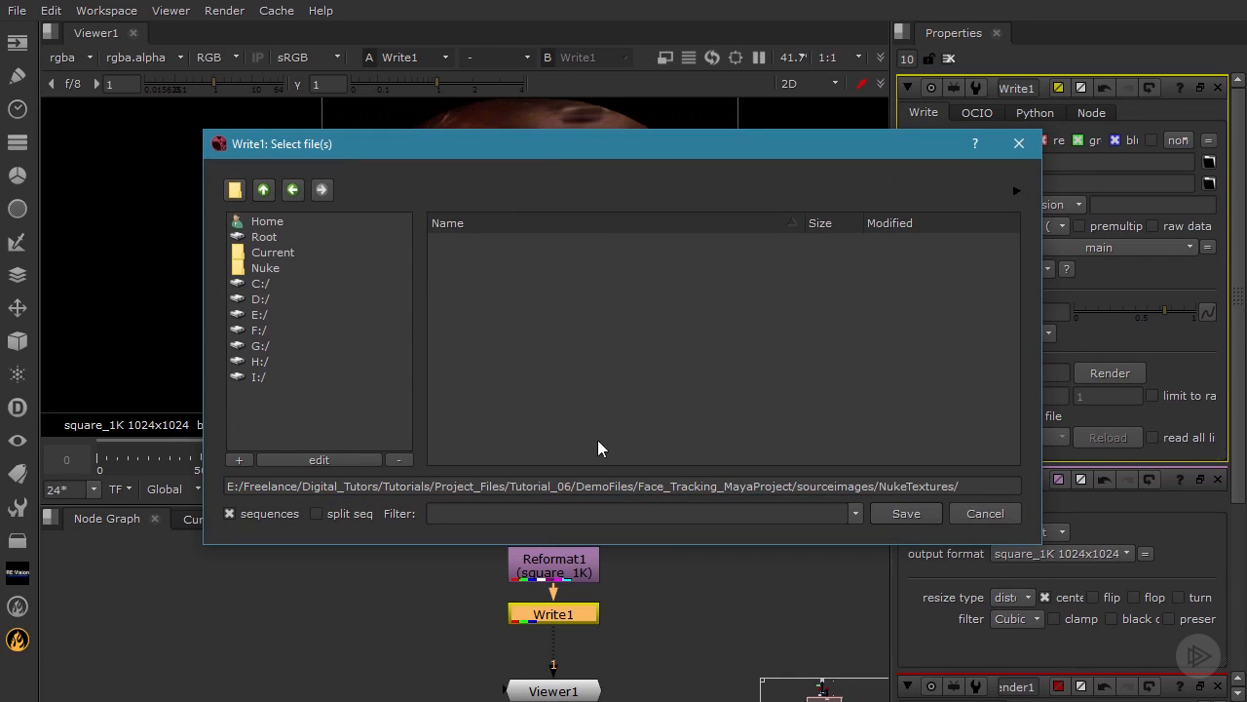
left_click(1000, 486)
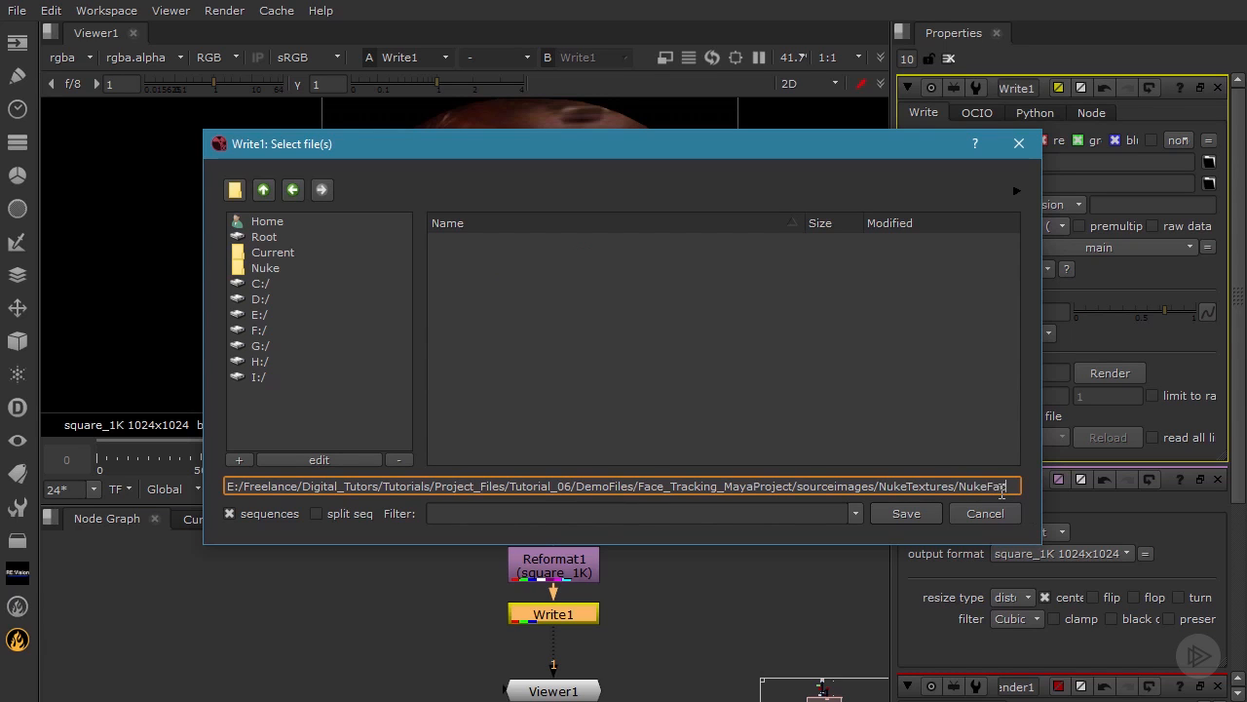
type("NukeFace266.jpg")
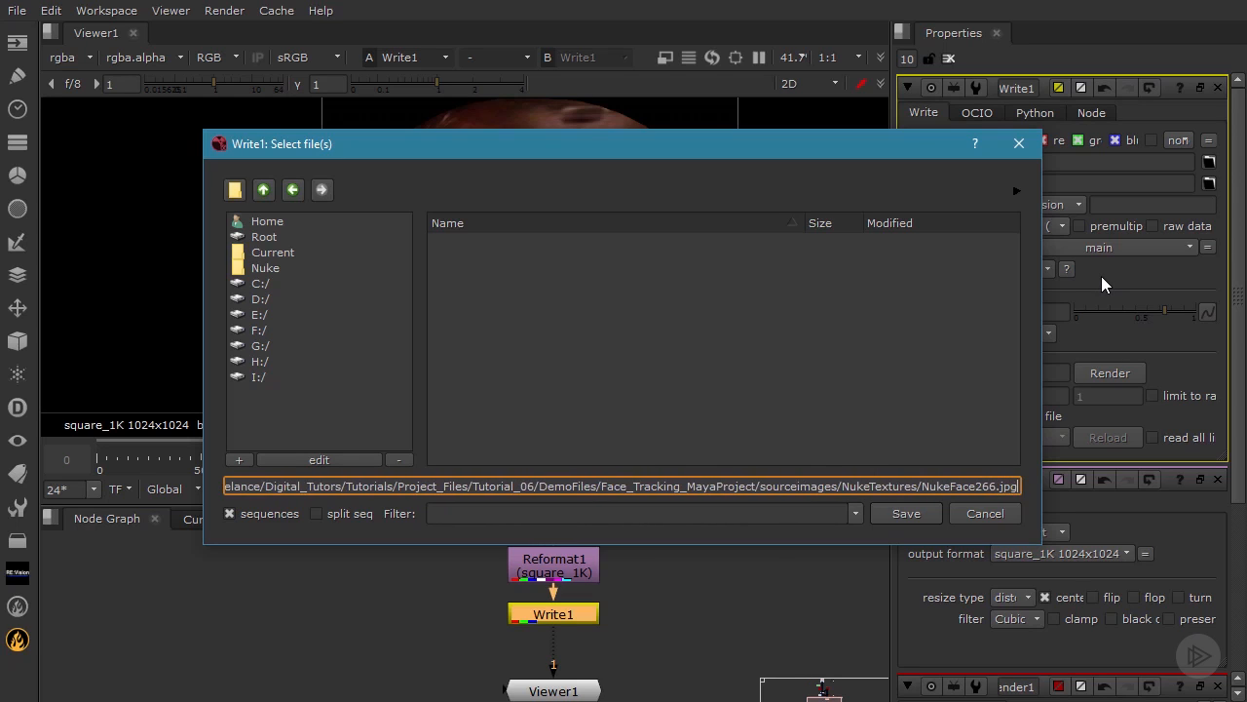
left_click(914, 516)
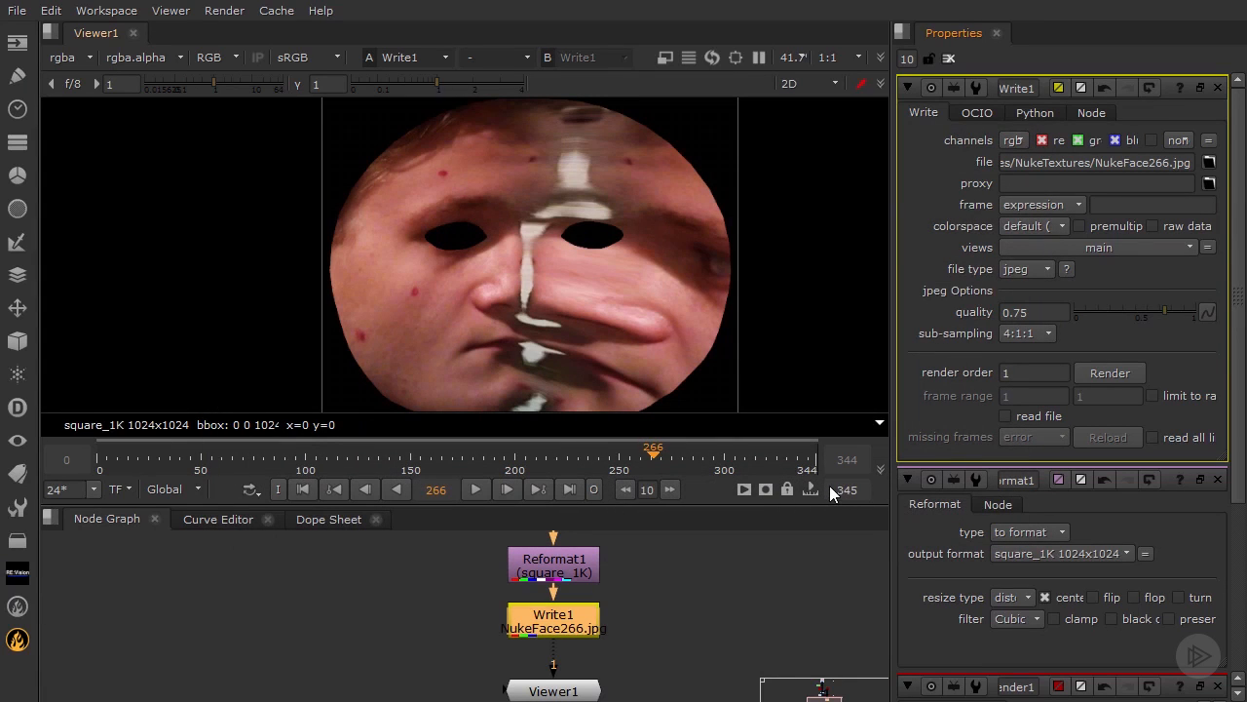
Render only frame 266 from the Write node using a custom frame range.
left_click(1111, 374)
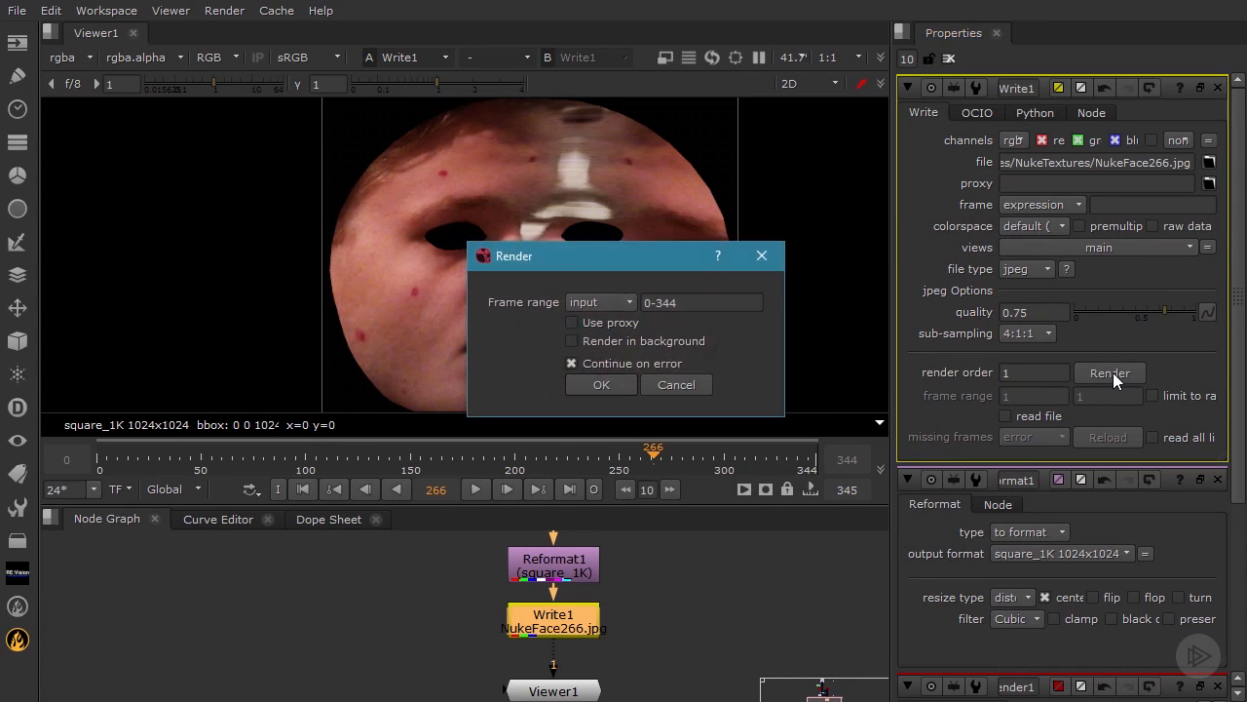
left_click(619, 305)
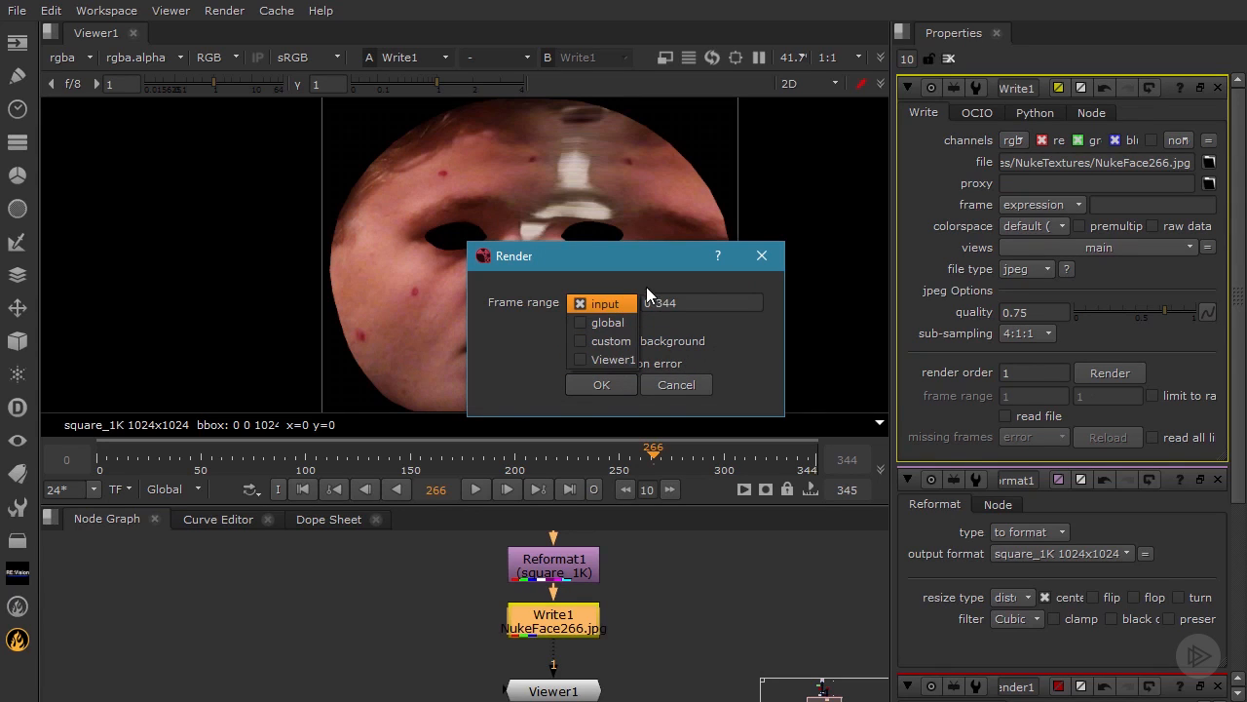
left_click(616, 338)
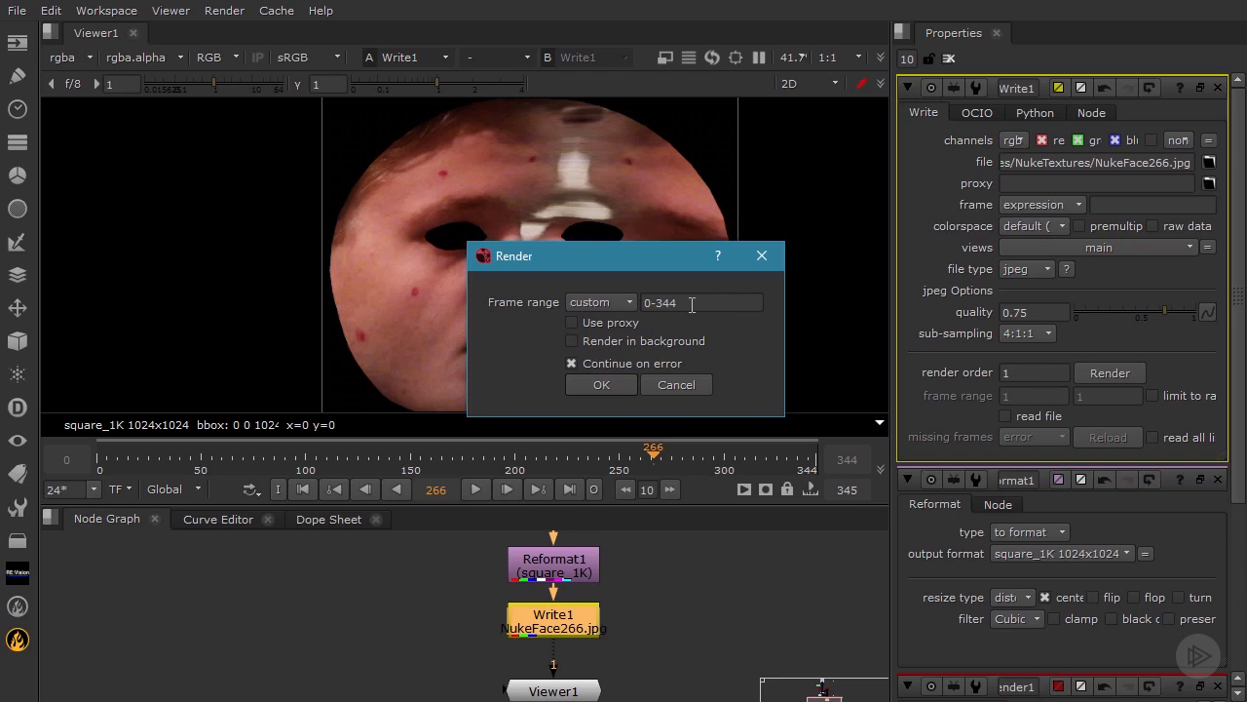
left_click_drag(692, 305, 561, 301)
type("2")
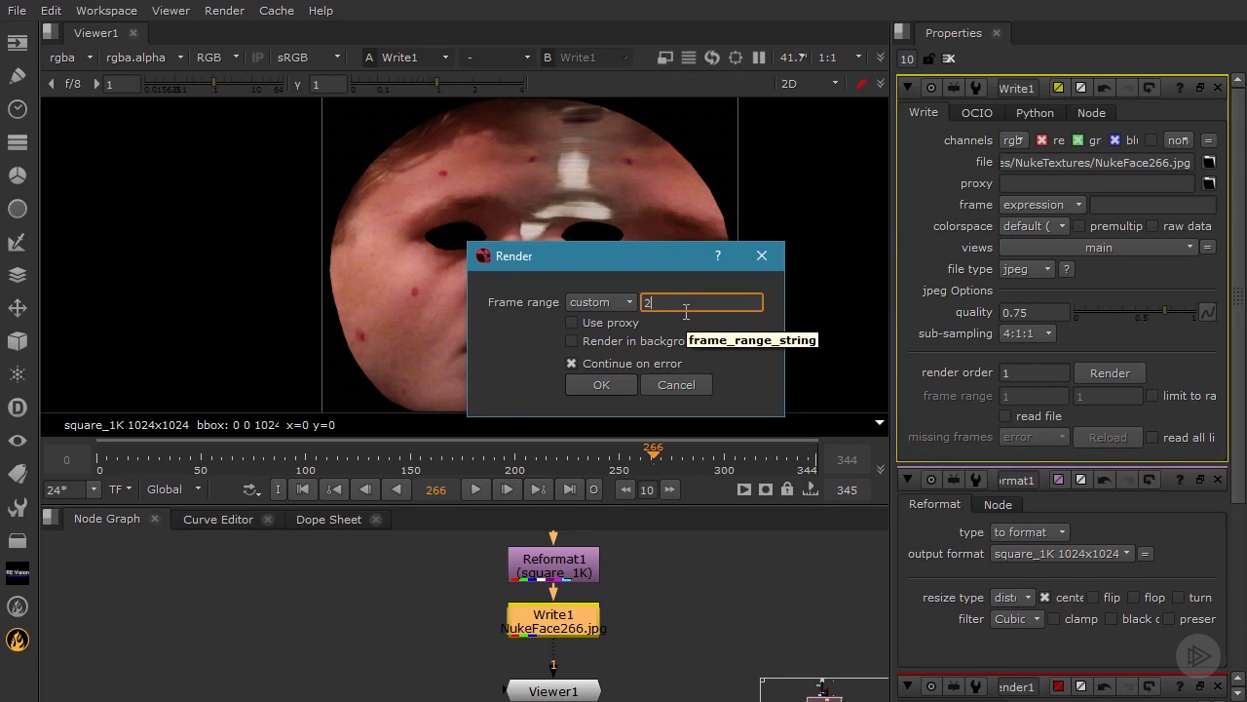
type("66")
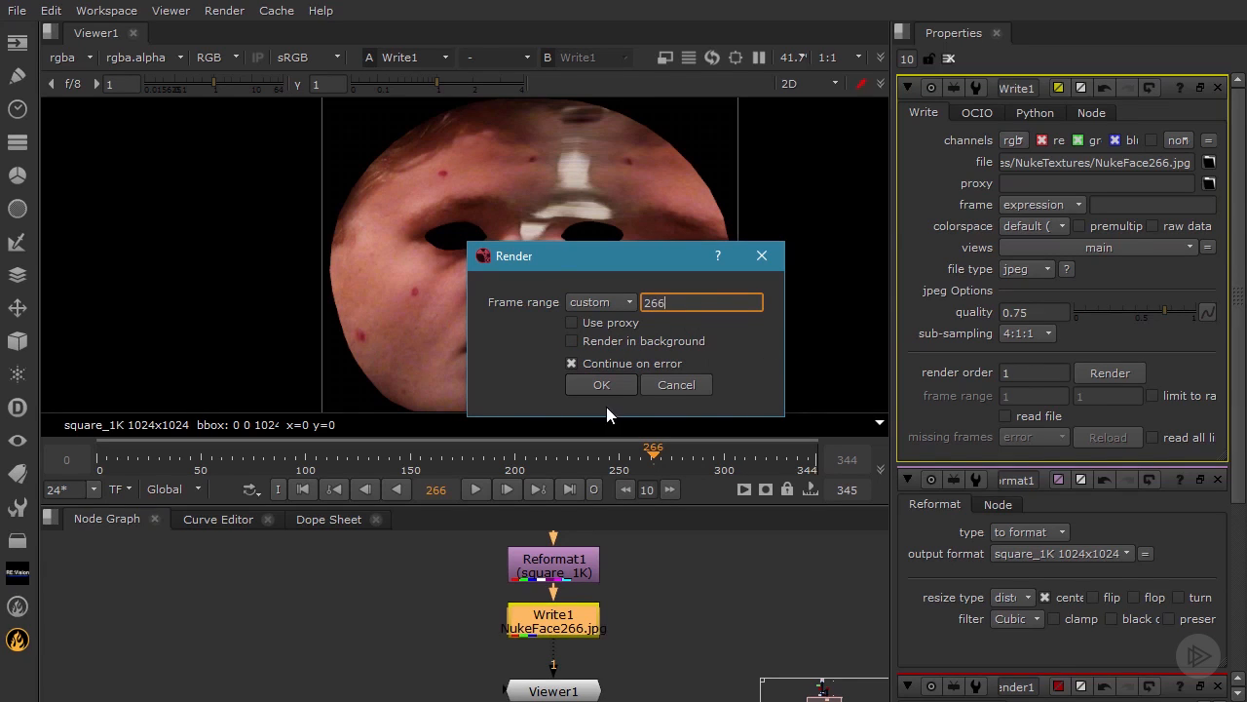
left_click(602, 385)
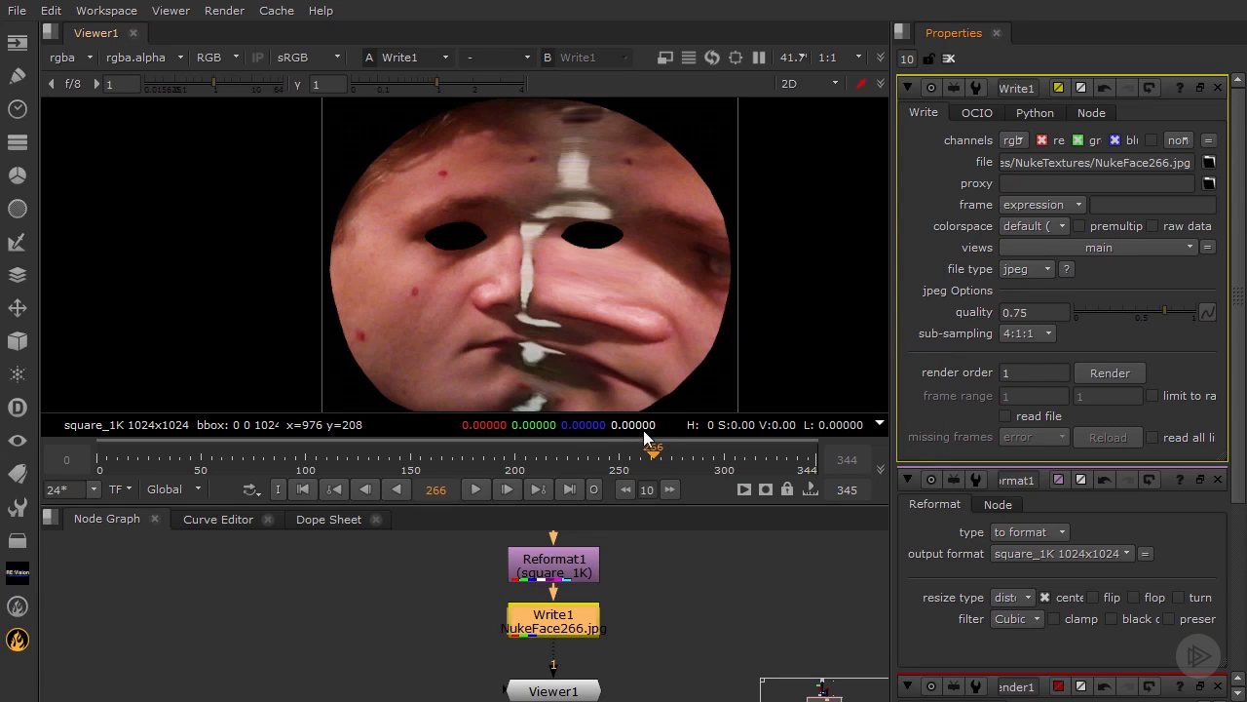
Go to frame 185 and change the Write node's output file name to NukeFace185.jpg.
left_click_drag(567, 462, 487, 464)
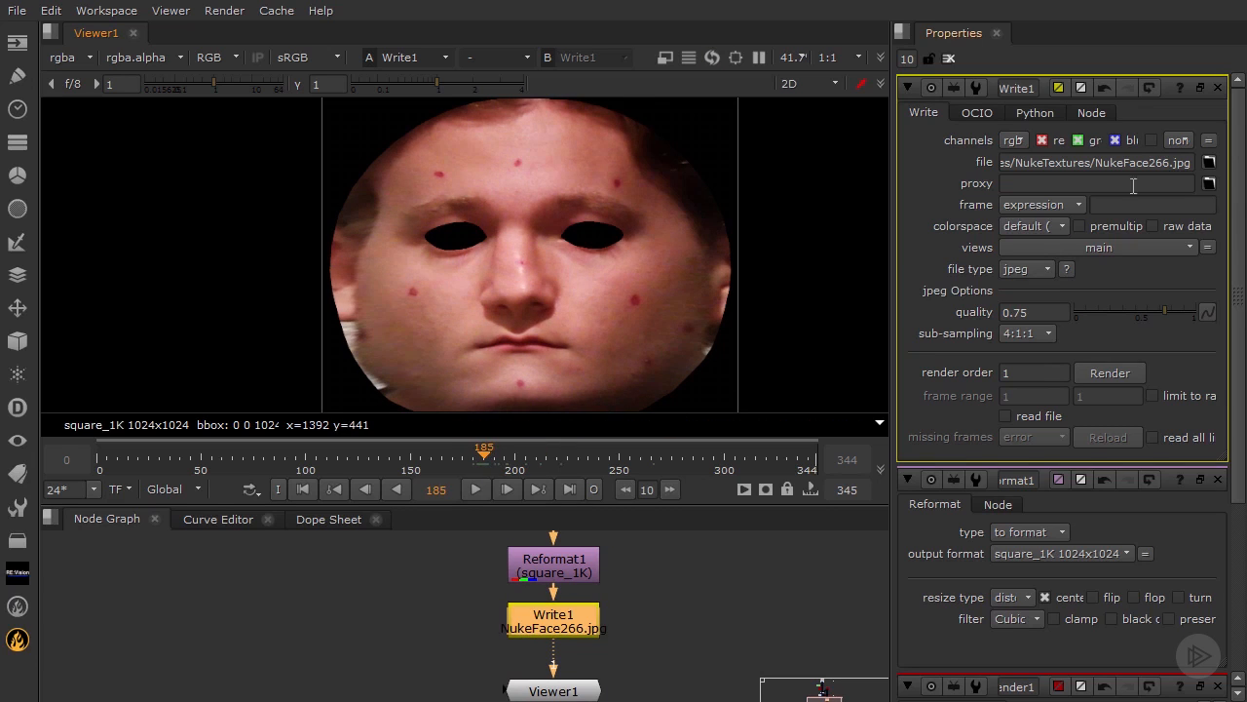
left_click(1163, 164)
key("Delete")
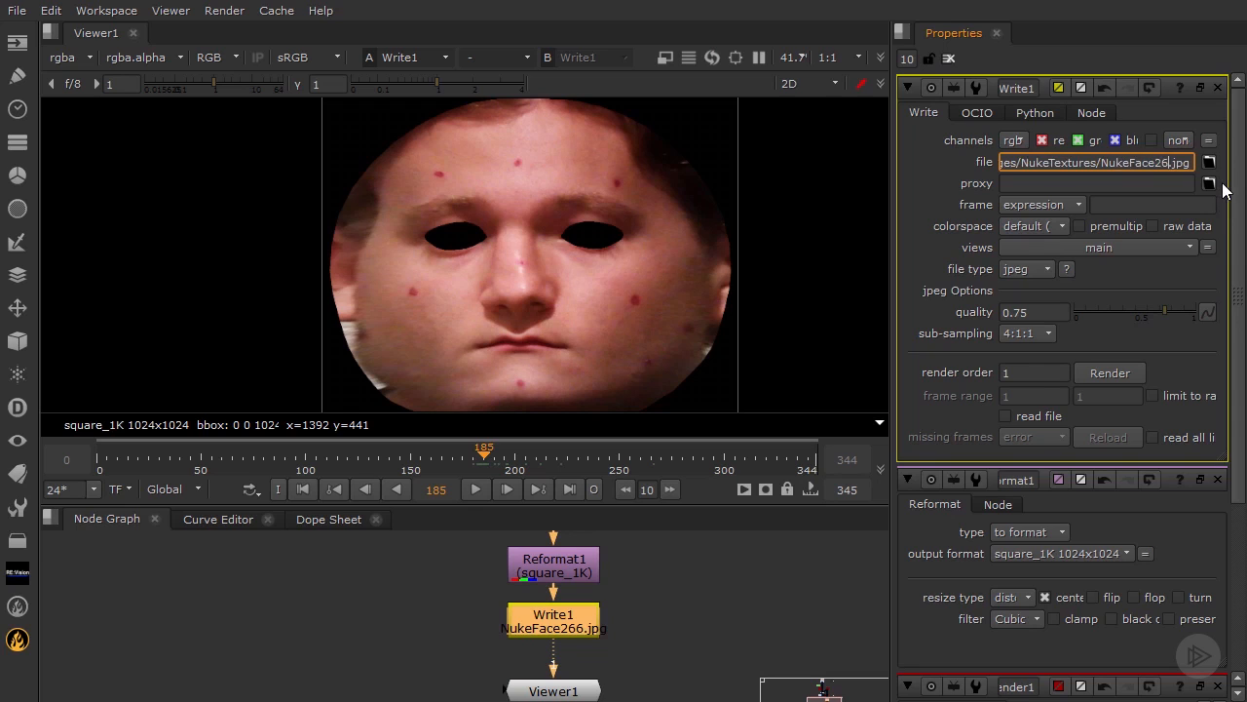
key("BackSpace")
key("BackSpace")
type("18")
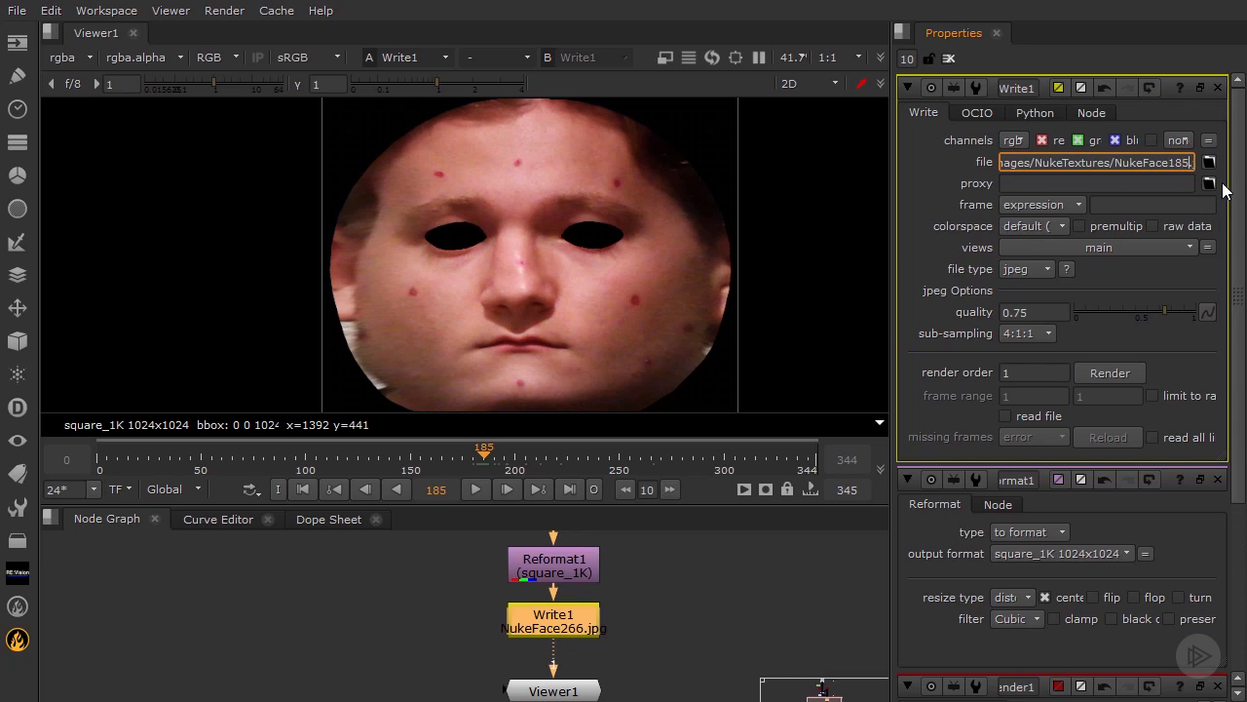
type("5")
Render only frame 185 from the Write node.
left_click(1094, 371)
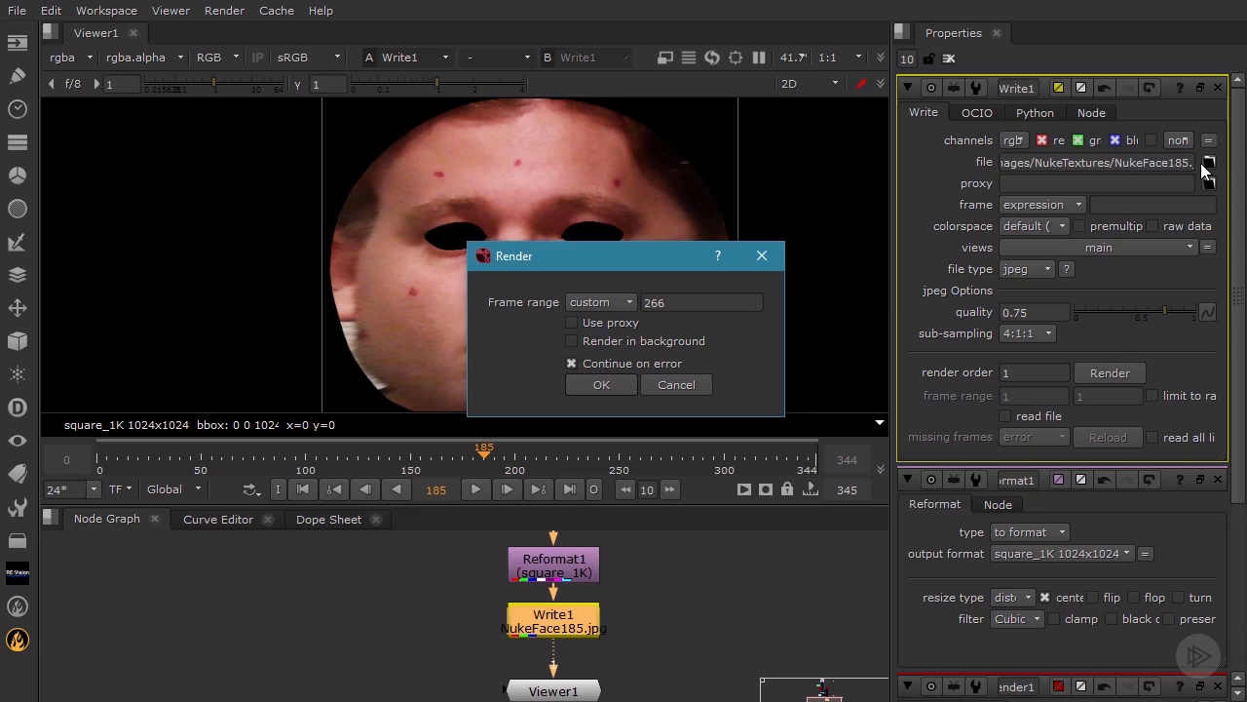
double_click(688, 303)
left_click(602, 385)
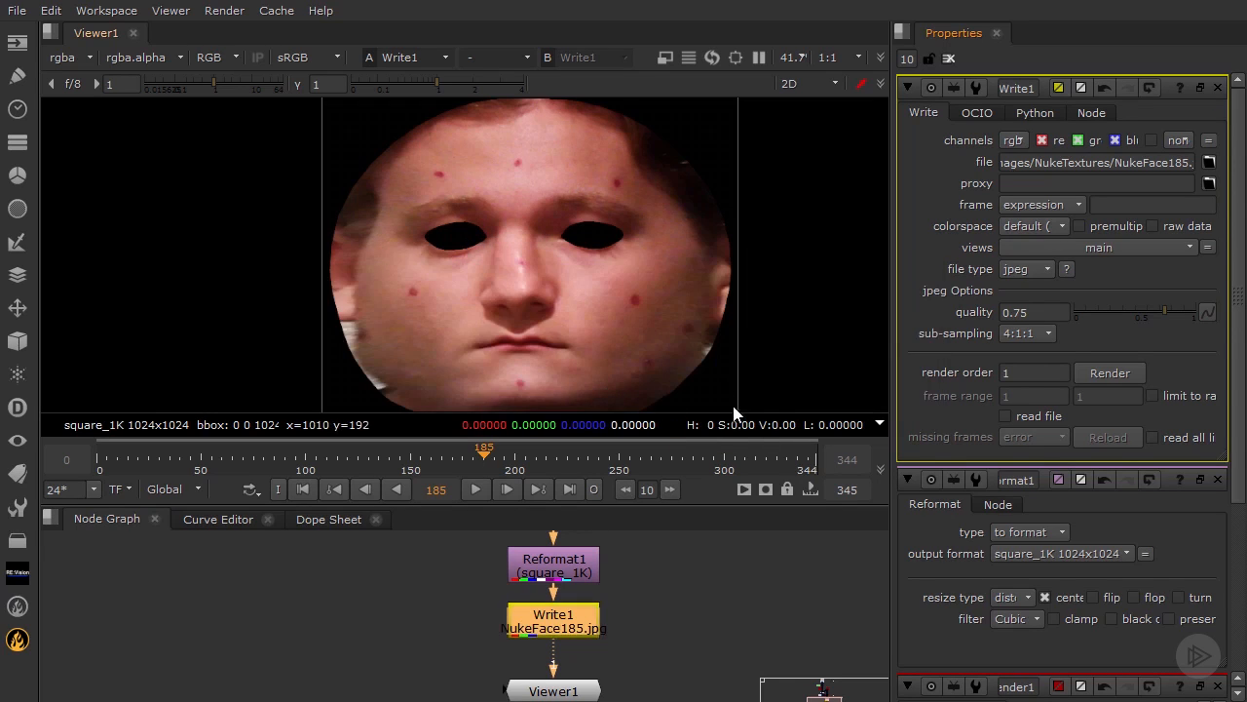
Go to frame 127 and render just that frame to NukeFace127.jpg in the same folder.
mouse_move(378, 461)
left_mouse_down()
mouse_move(296, 464)
mouse_move(418, 463)
mouse_move(341, 462)
mouse_move(400, 461)
mouse_move(362, 462)
left_mouse_up()
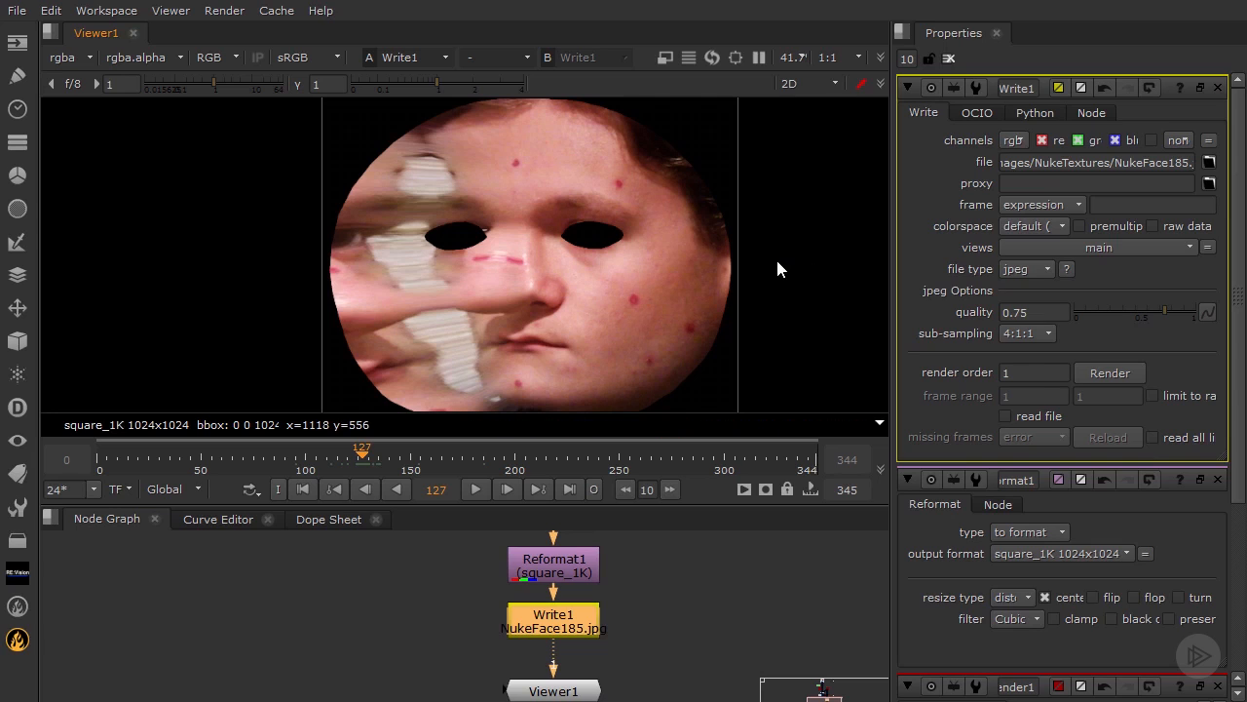
left_click(1187, 163)
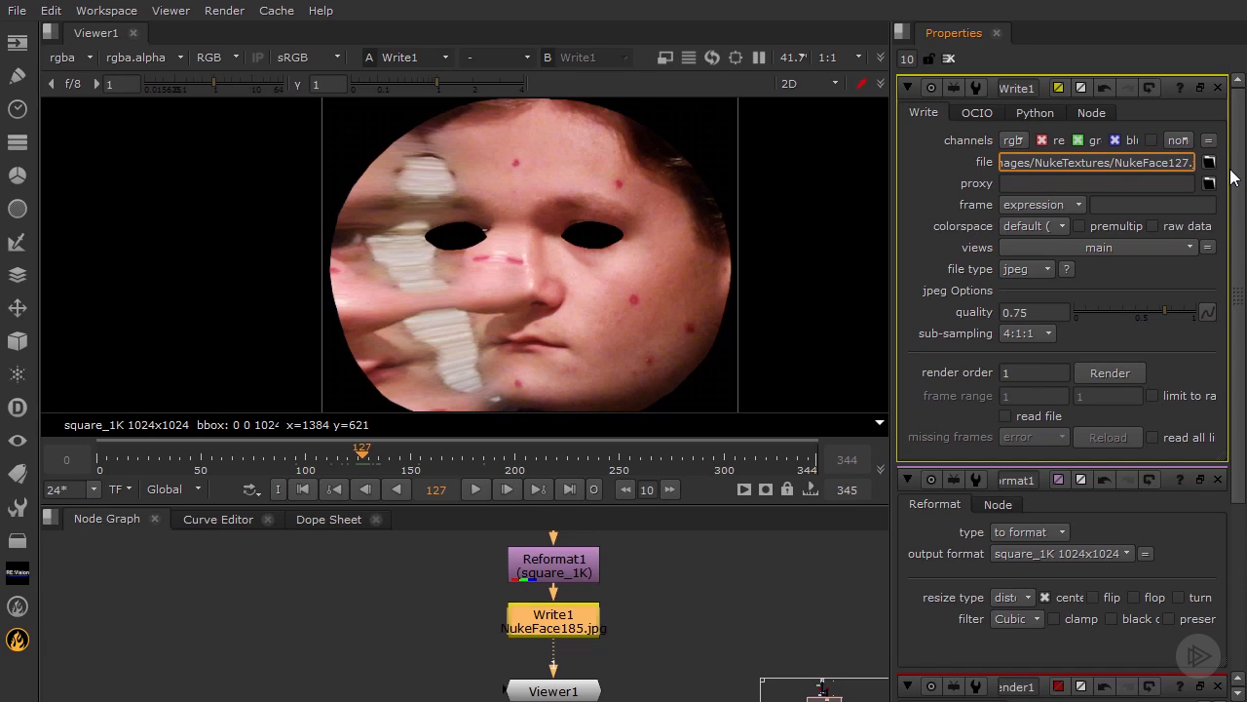
left_click(1107, 370)
double_click(698, 302)
type("127")
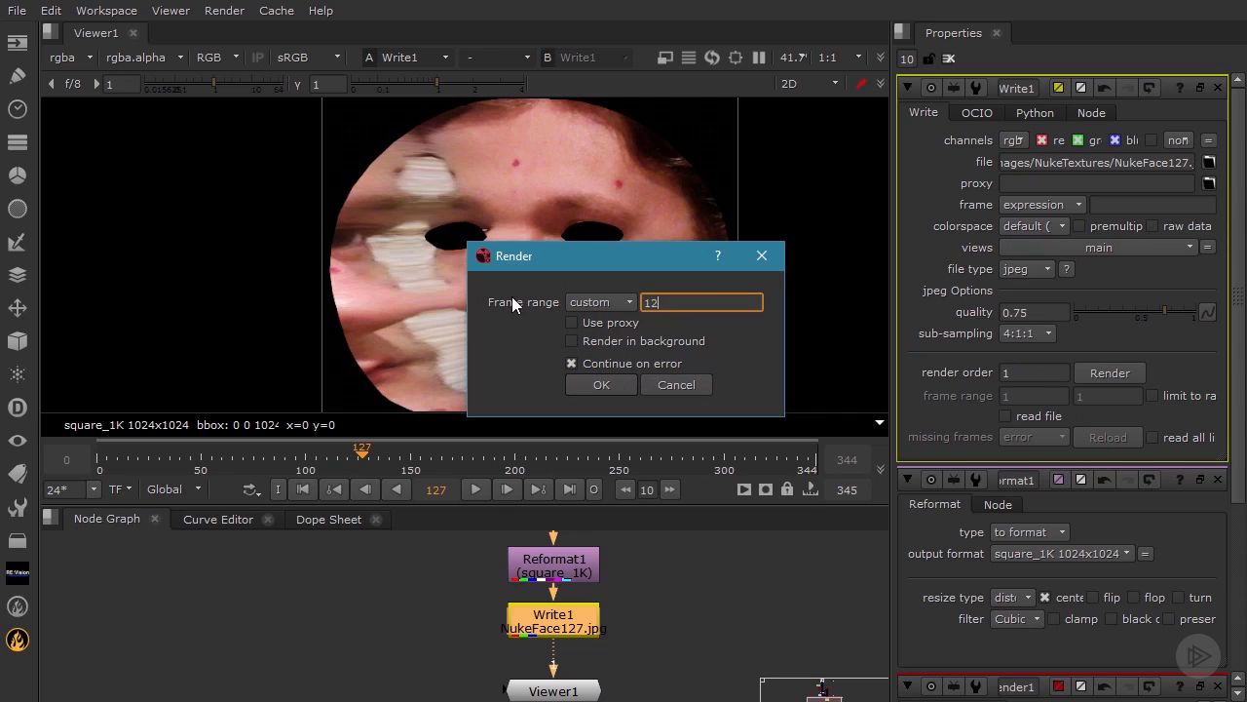
left_click(629, 388)
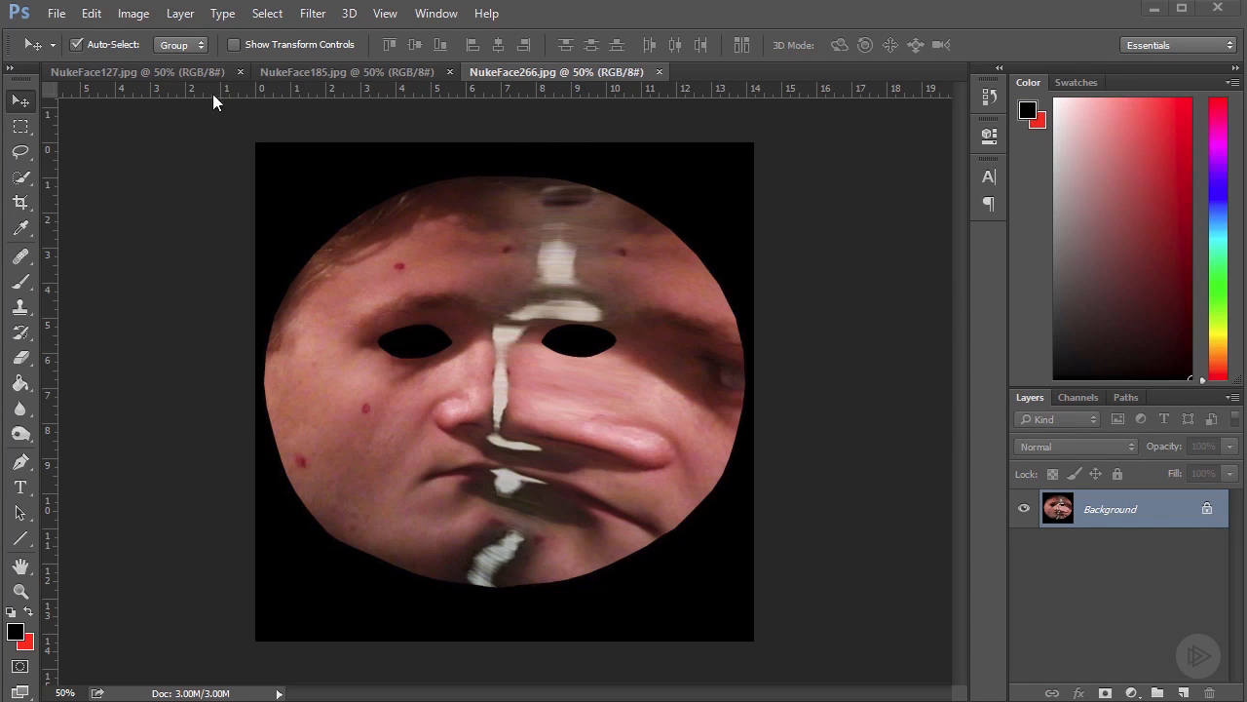
Switch to Photoshop and review the NukeFace127.jpg, NukeFace185.jpg and NukeFace266.jpg textures in turn.
left_click(146, 73)
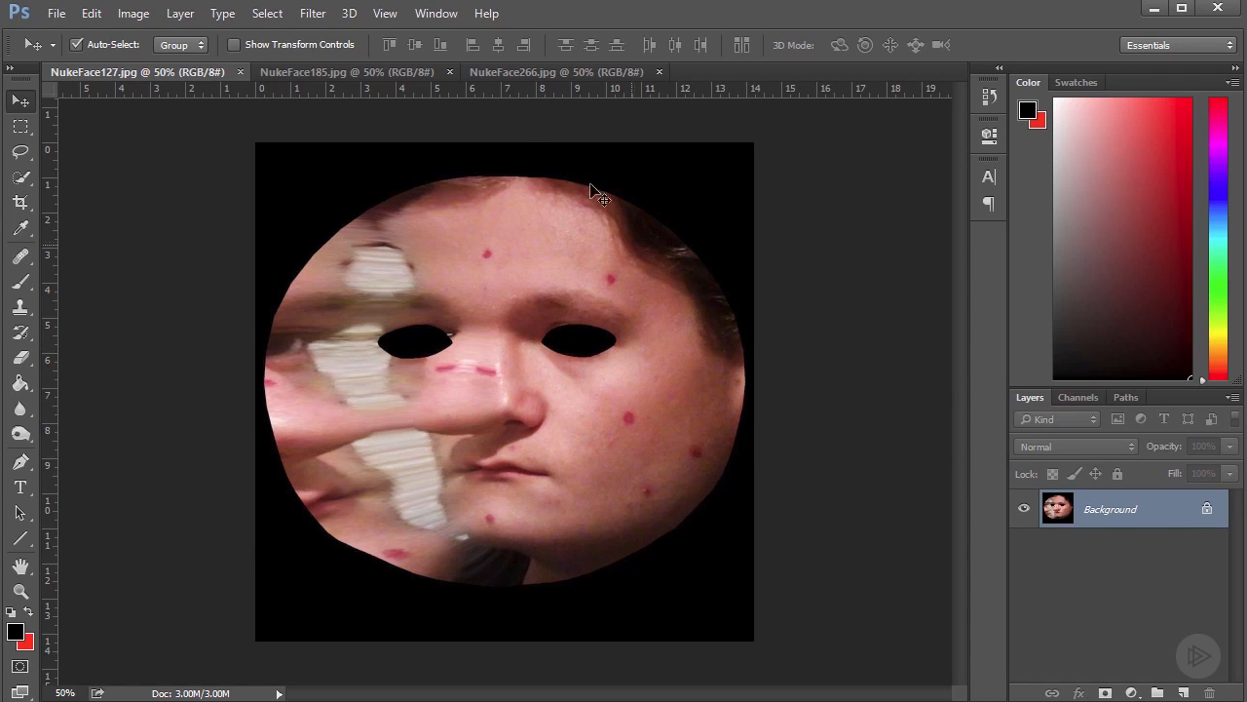
left_click(371, 72)
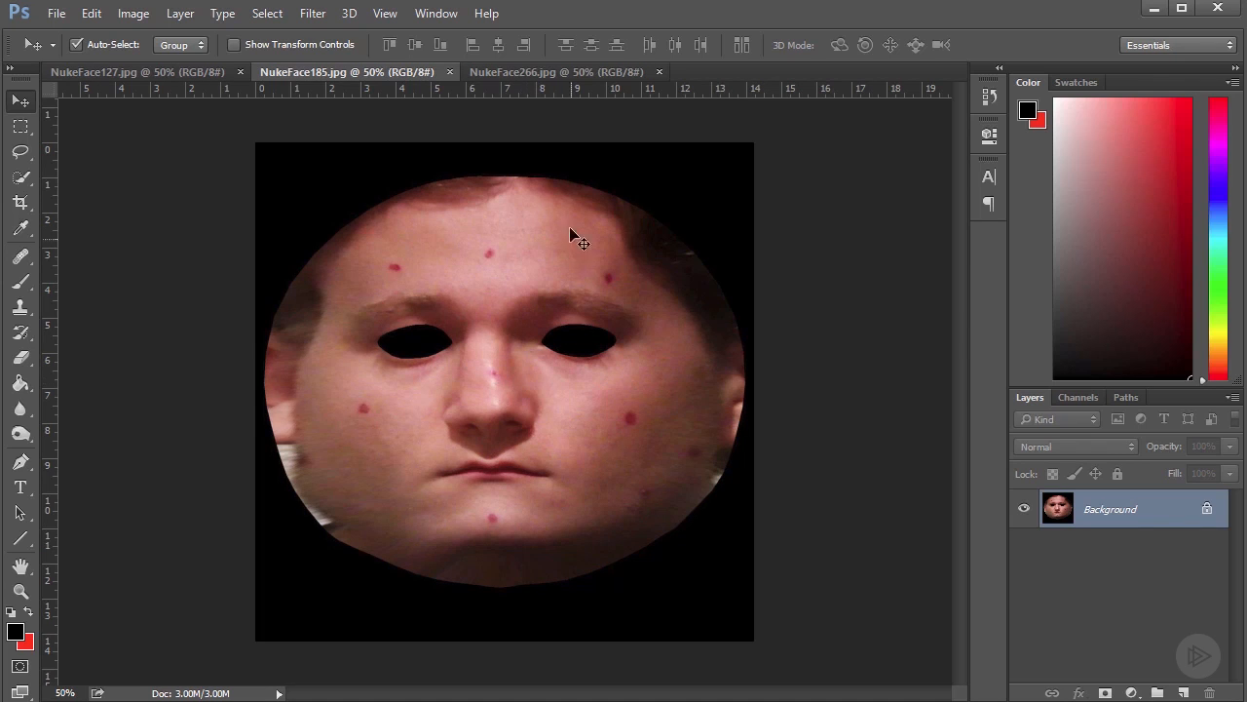
left_click(523, 75)
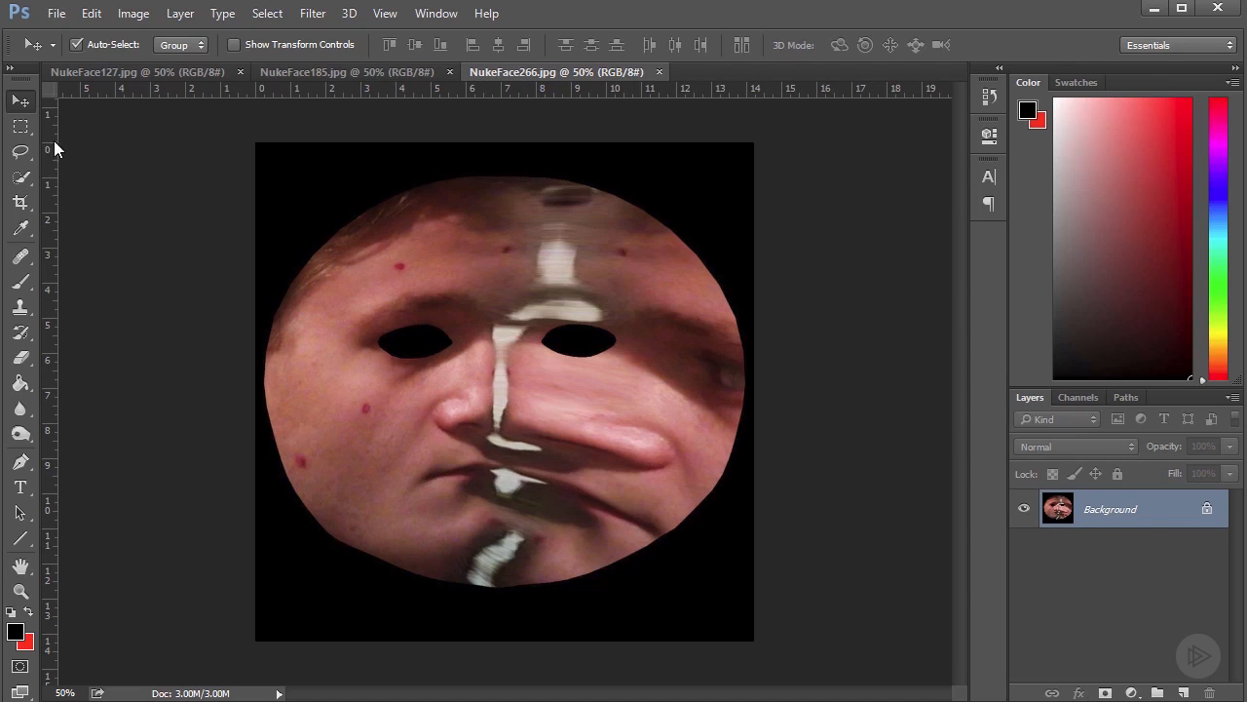
Lasso the clean left half of the face in NukeFace266.jpg, stopping short of the nose's centre, and copy it.
left_click(20, 151)
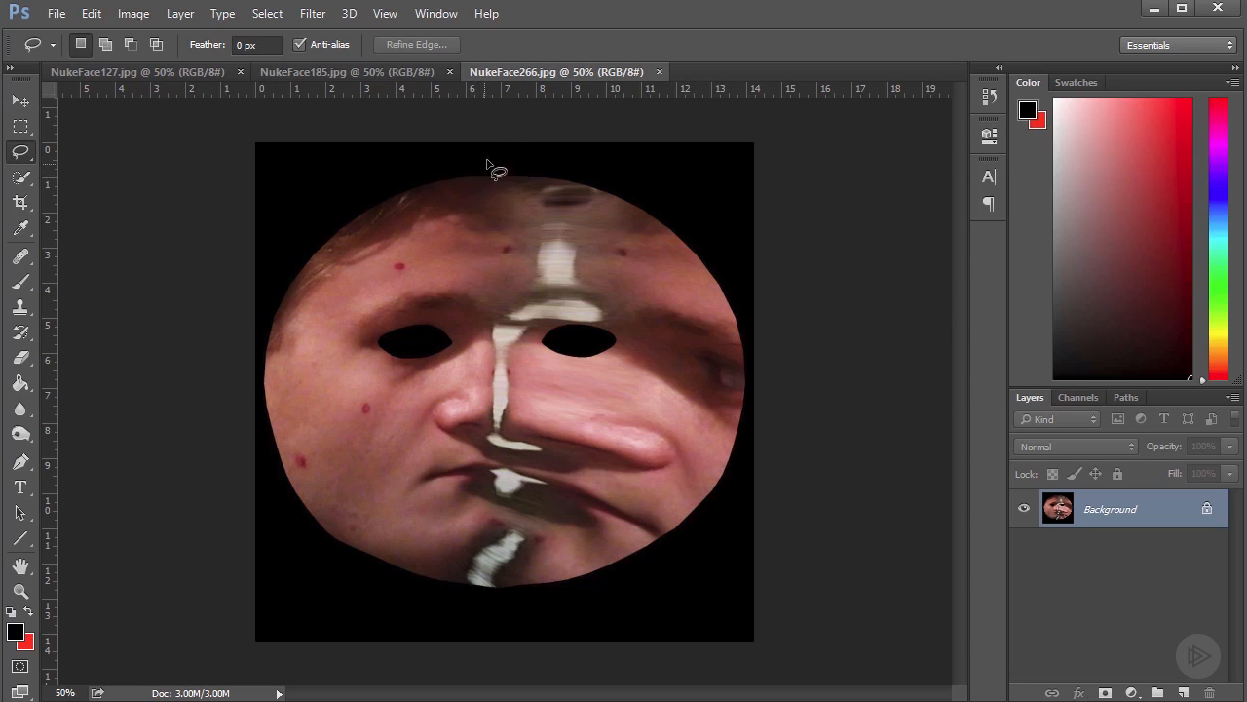
mouse_move(489, 142)
left_mouse_down()
mouse_move(464, 265)
mouse_move(477, 375)
mouse_move(465, 523)
mouse_move(367, 595)
mouse_move(204, 265)
mouse_move(232, 121)
mouse_move(389, 100)
mouse_move(491, 112)
left_mouse_up()
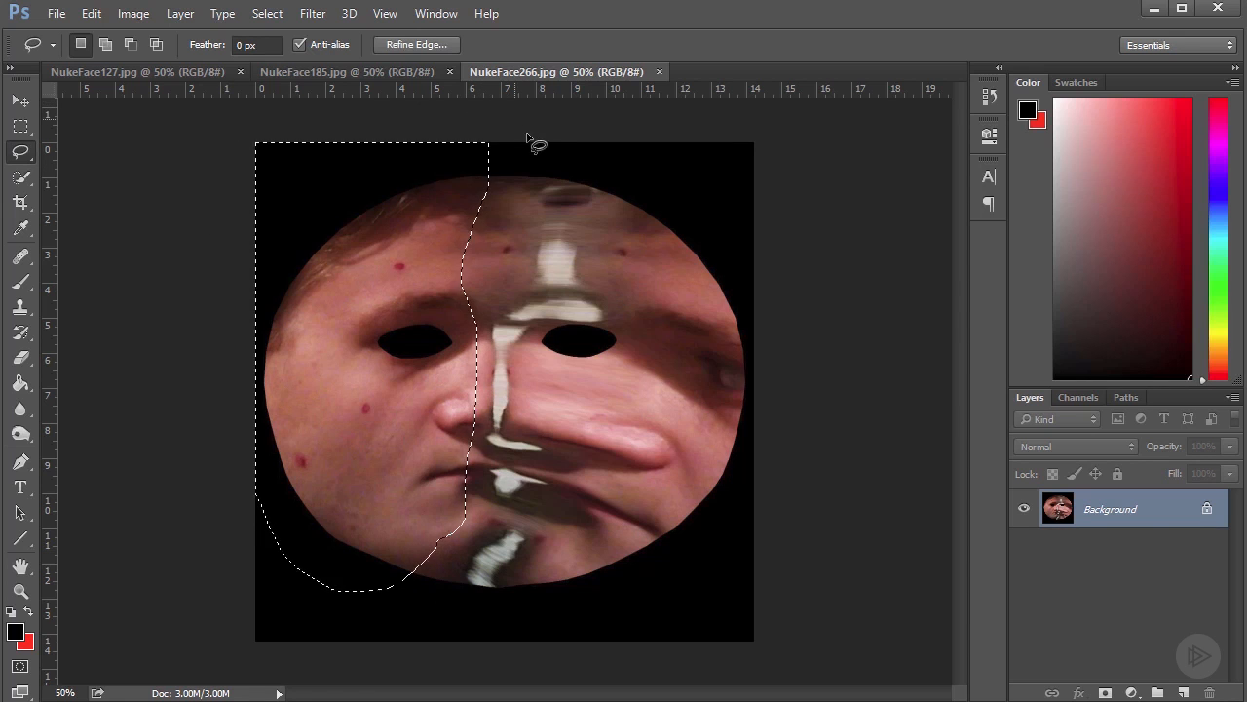
key("ctrl+c")
Paste the copied half-face into NukeFace185.jpg, align it over the left side of the face, and close NukeFace266.jpg.
left_click(310, 72)
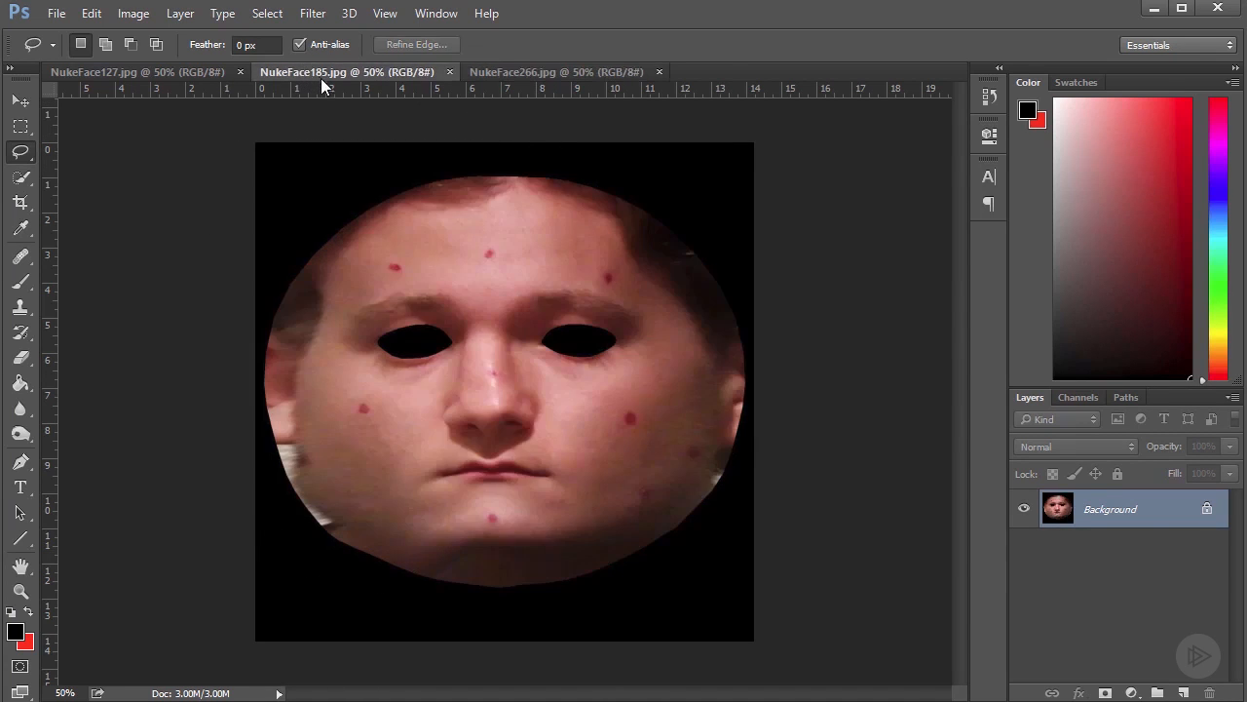
key("ctrl+v")
left_click(19, 105)
left_click_drag(523, 333, 394, 308)
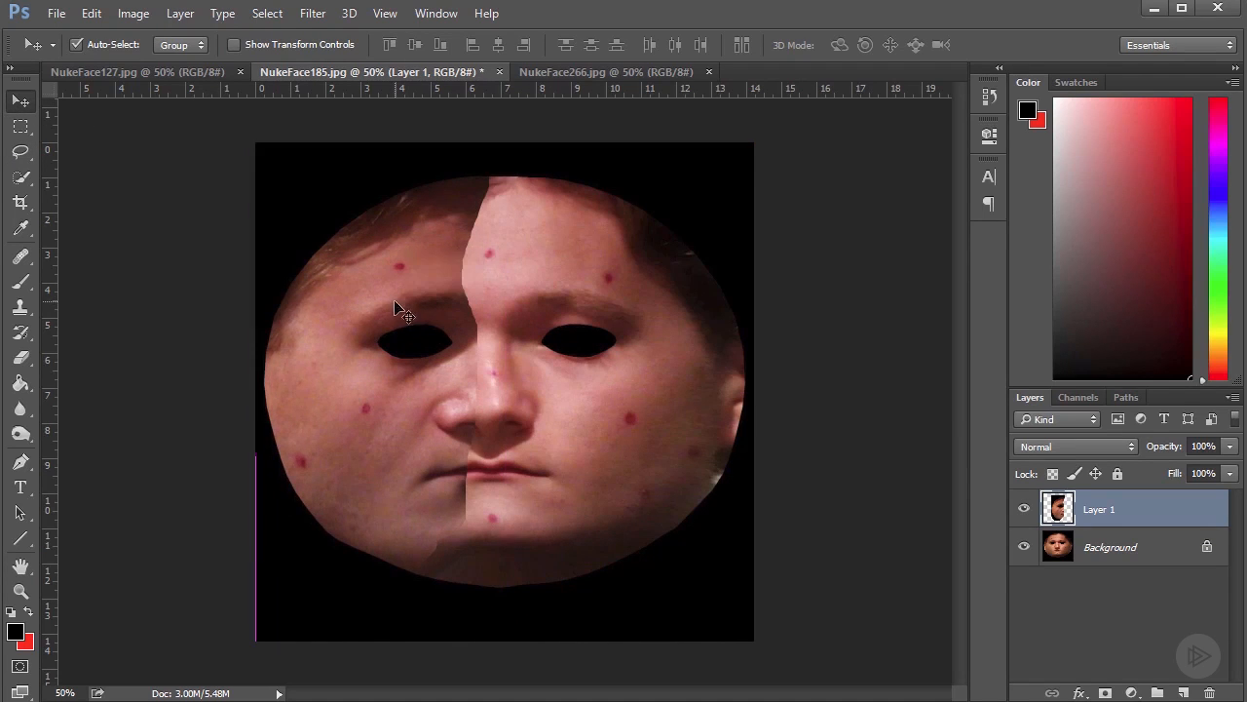
left_click(595, 74)
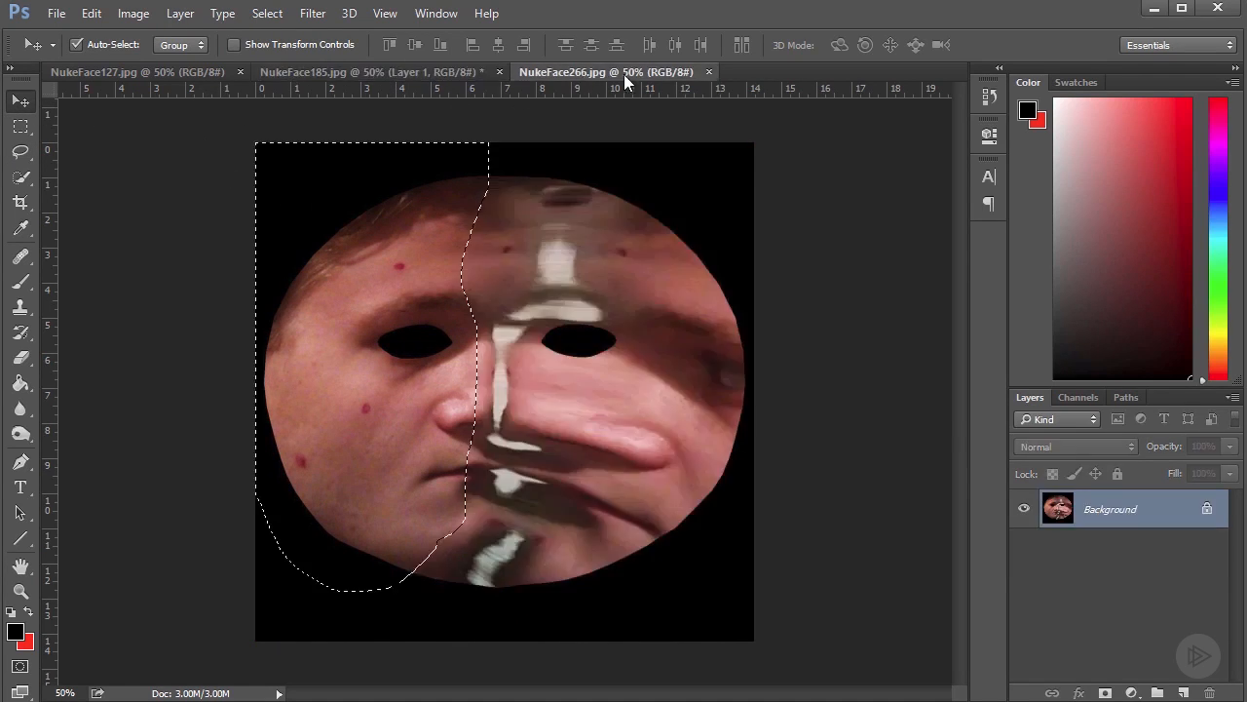
left_click(709, 73)
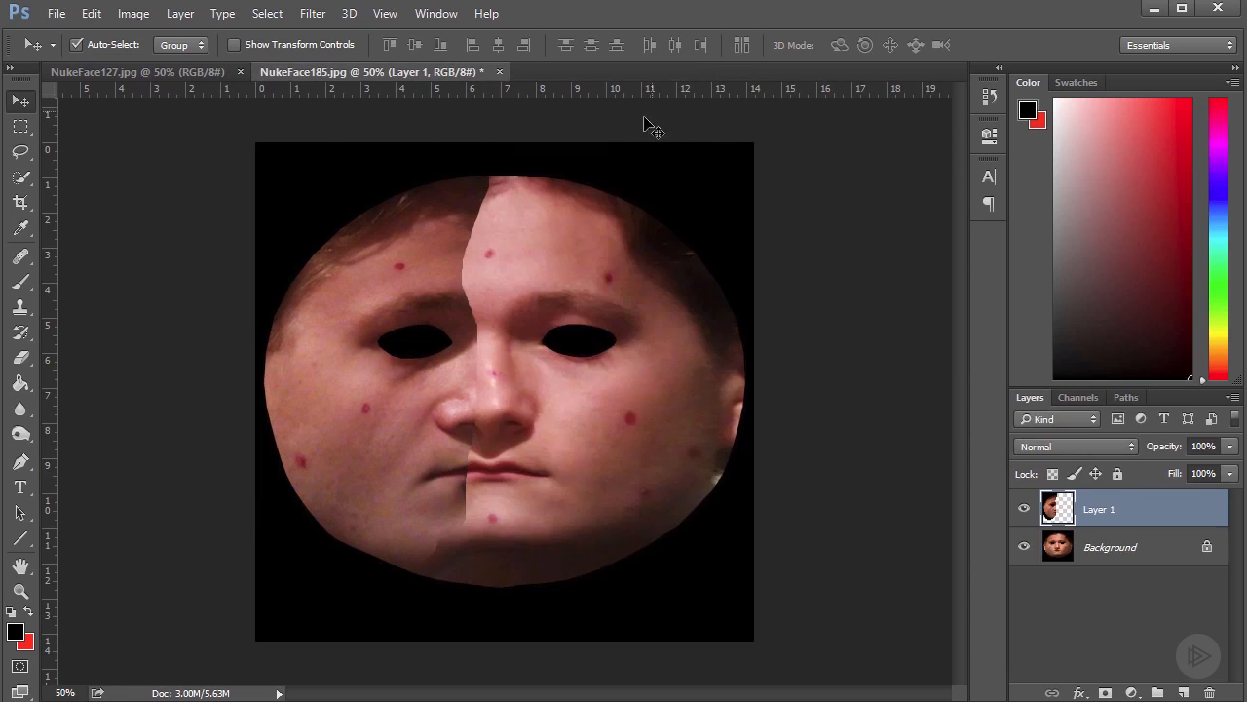
Lasso the clean right half of the face in NukeFace127.jpg, from mid-forehead down past the chin, and copy it.
left_click(174, 72)
key("l")
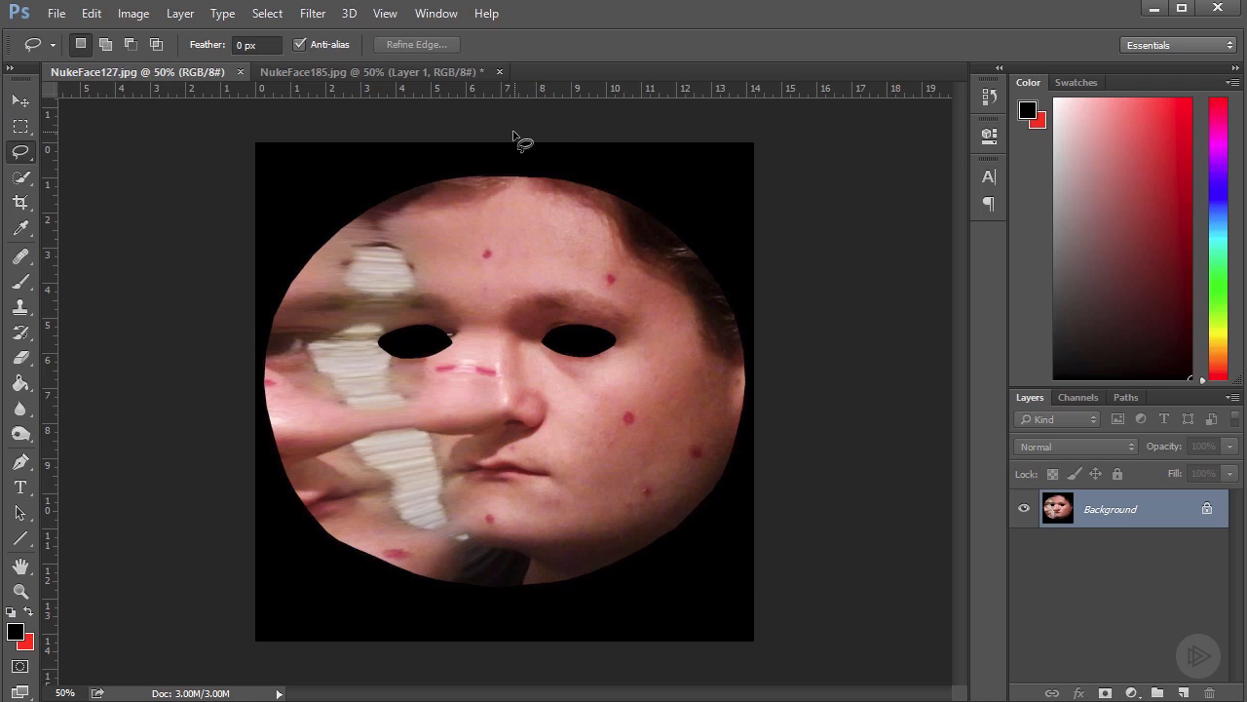
mouse_move(515, 143)
left_mouse_down()
mouse_move(520, 279)
mouse_move(498, 392)
mouse_move(508, 527)
mouse_move(703, 629)
mouse_move(806, 593)
mouse_move(979, 67)
mouse_move(691, 43)
mouse_move(609, 44)
mouse_move(583, 63)
left_mouse_up()
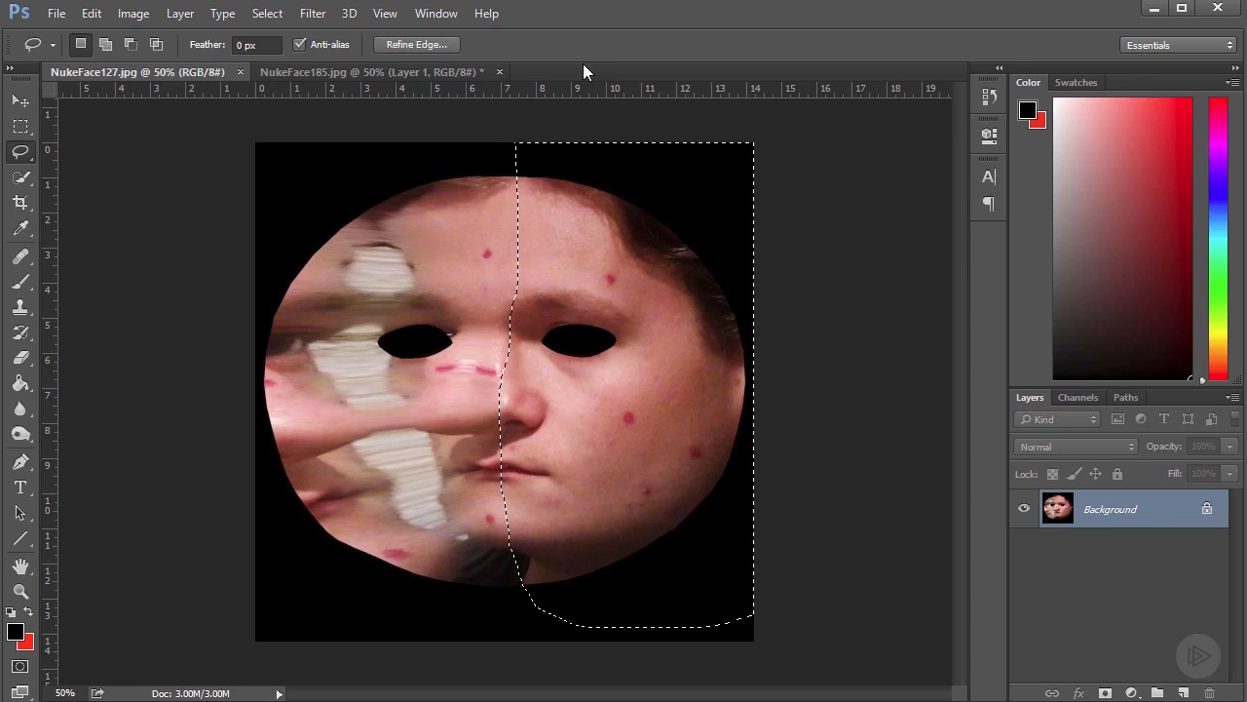
Paste the right half-face into NukeFace185.jpg, align it over the right side of the face, and close NukeFace127.jpg.
left_click(354, 71)
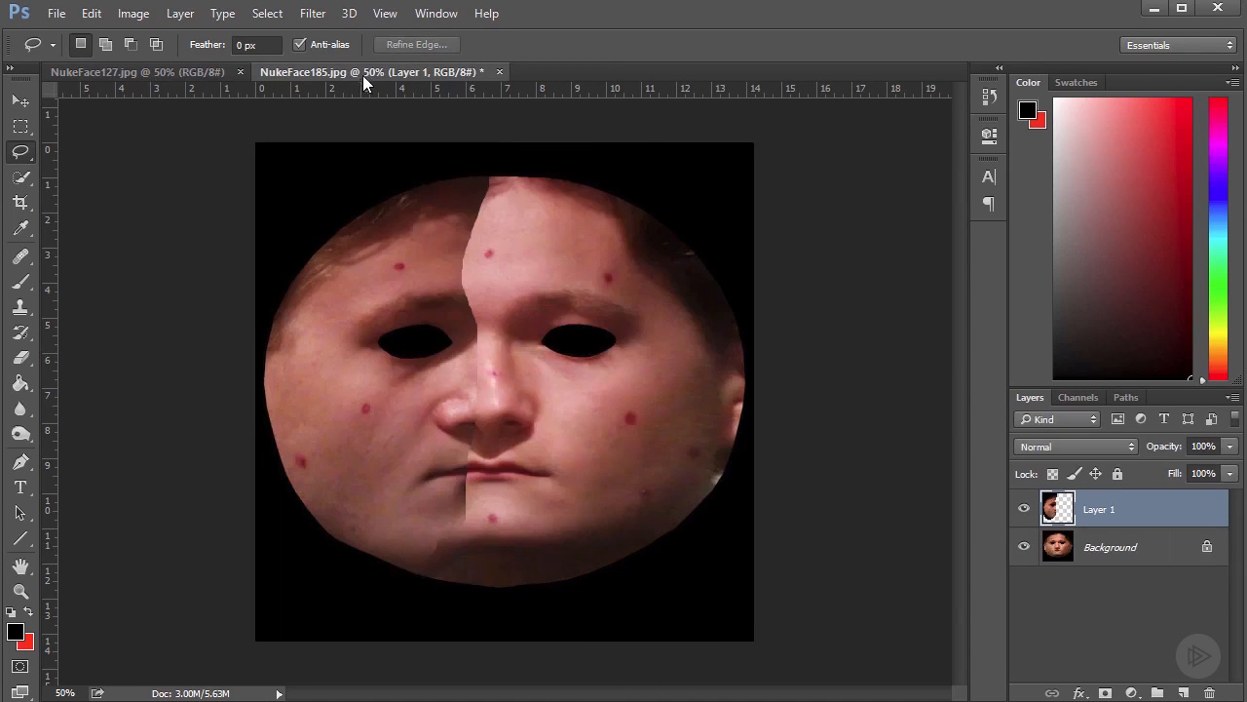
key("ctrl+v")
left_click(20, 99)
left_click_drag(506, 322, 627, 311)
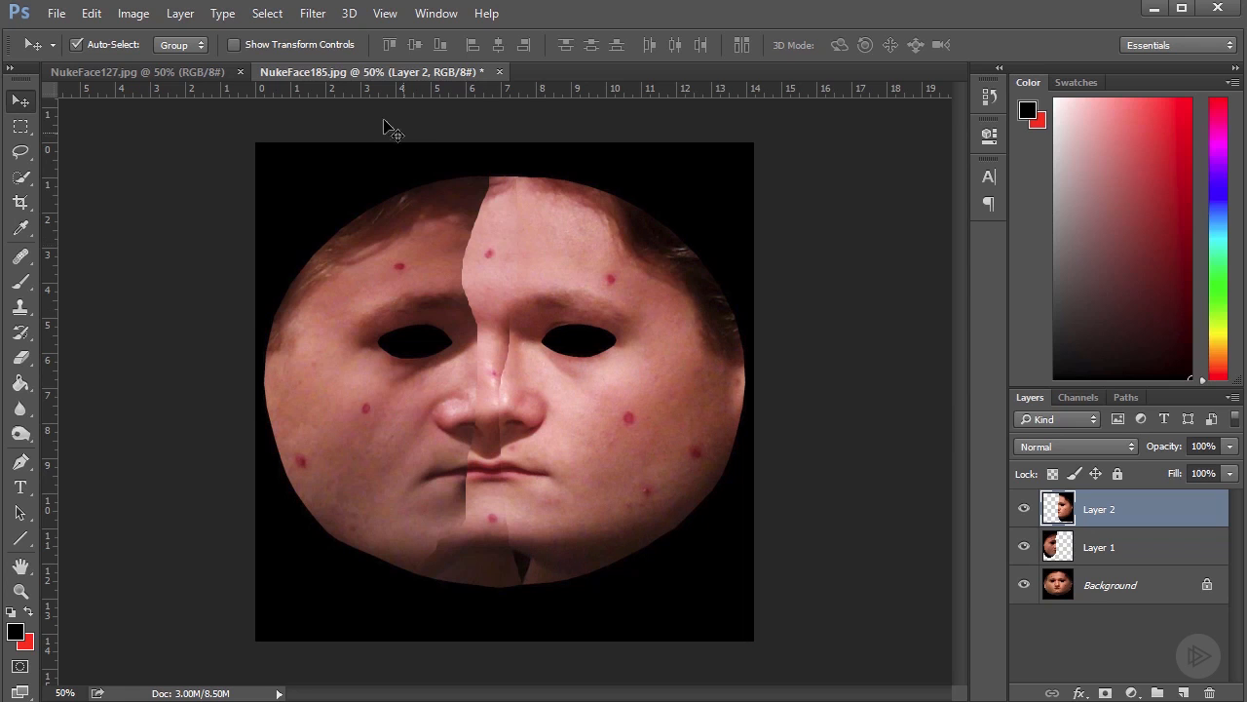
left_click(193, 74)
left_click(240, 72)
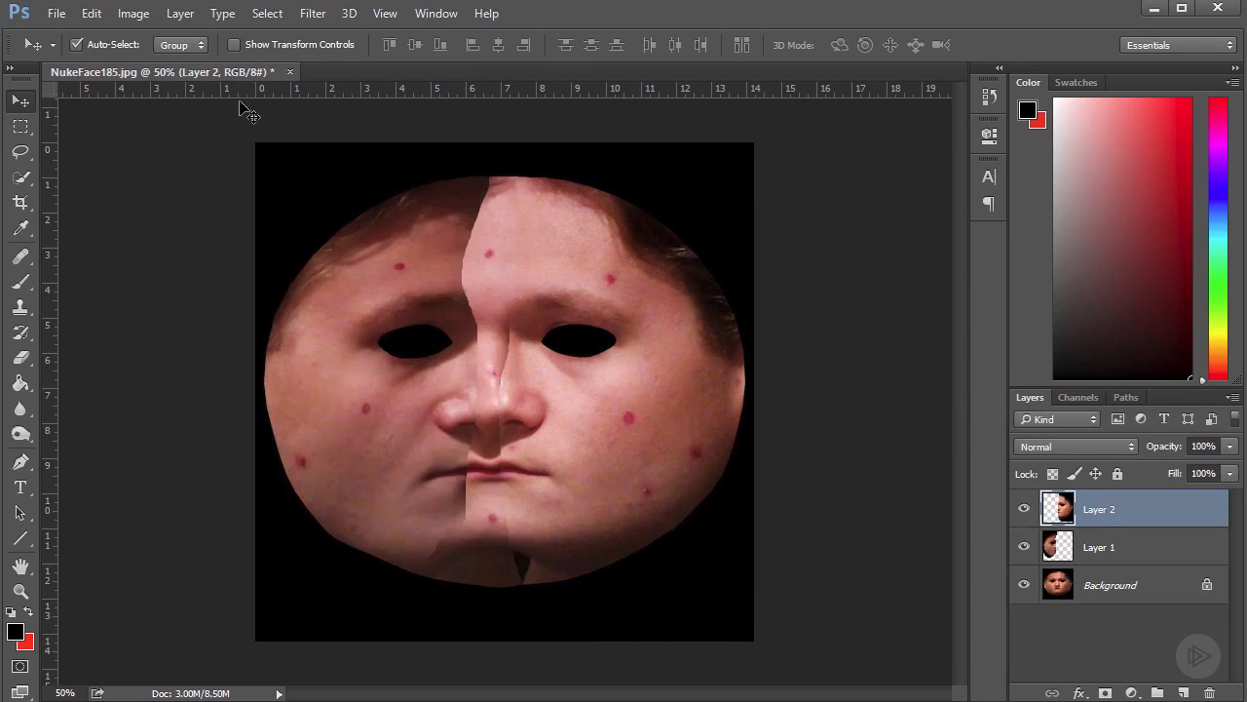
Hide Layer 1, erase Layer 2's inner edge down the face's centre with the 400 px Eraser, and compare with Layer 2 off and on.
left_click(22, 359)
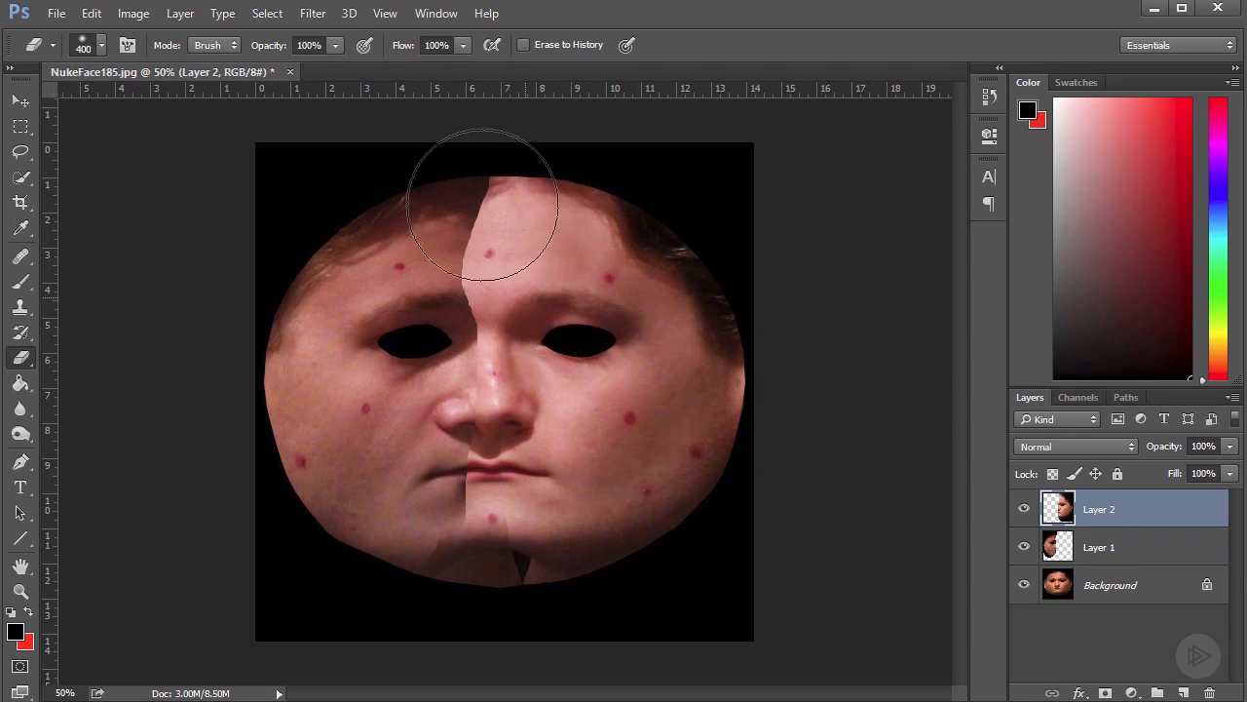
key("ctrl+z")
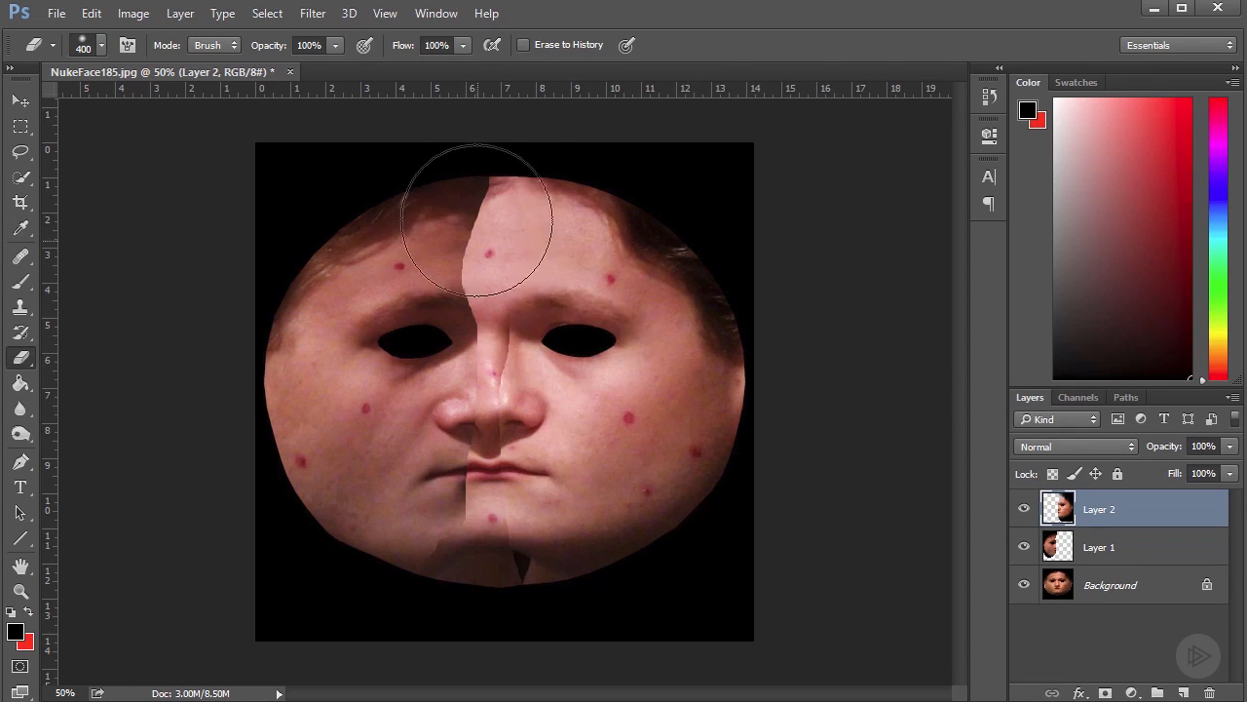
left_click(1023, 546)
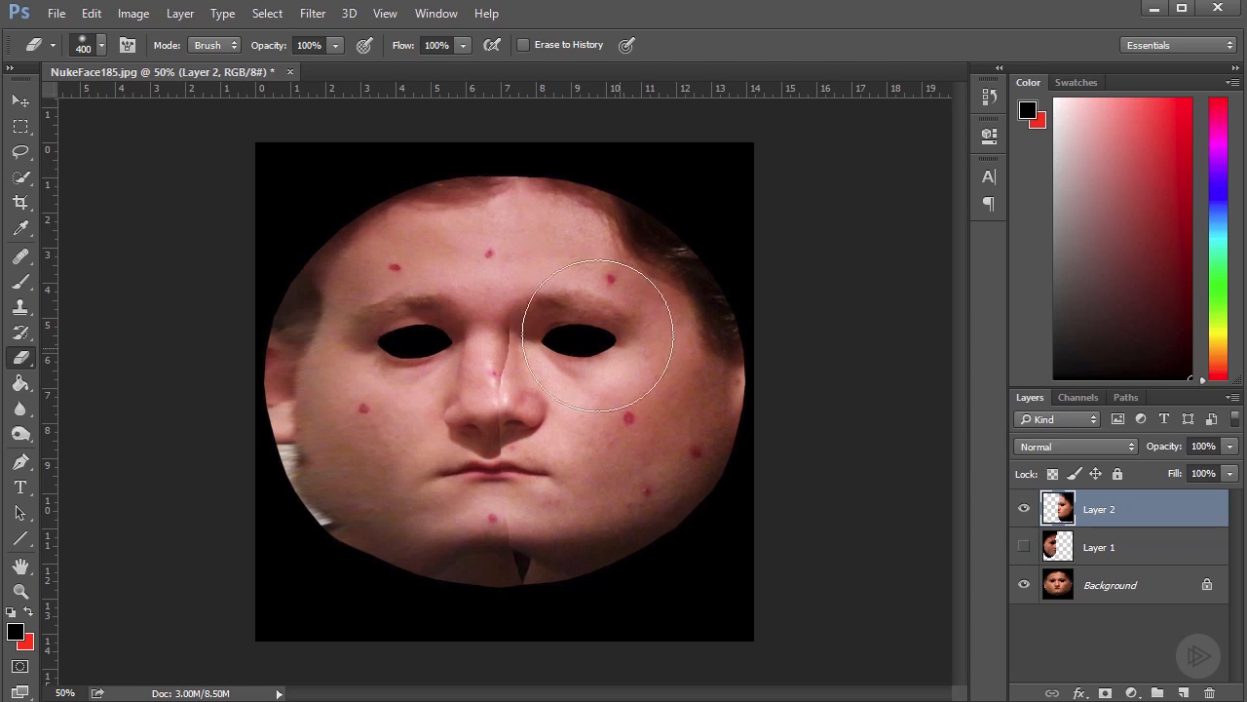
mouse_move(498, 249)
left_mouse_down()
mouse_move(443, 392)
mouse_move(455, 414)
mouse_move(446, 535)
mouse_move(457, 585)
mouse_move(545, 582)
left_mouse_up()
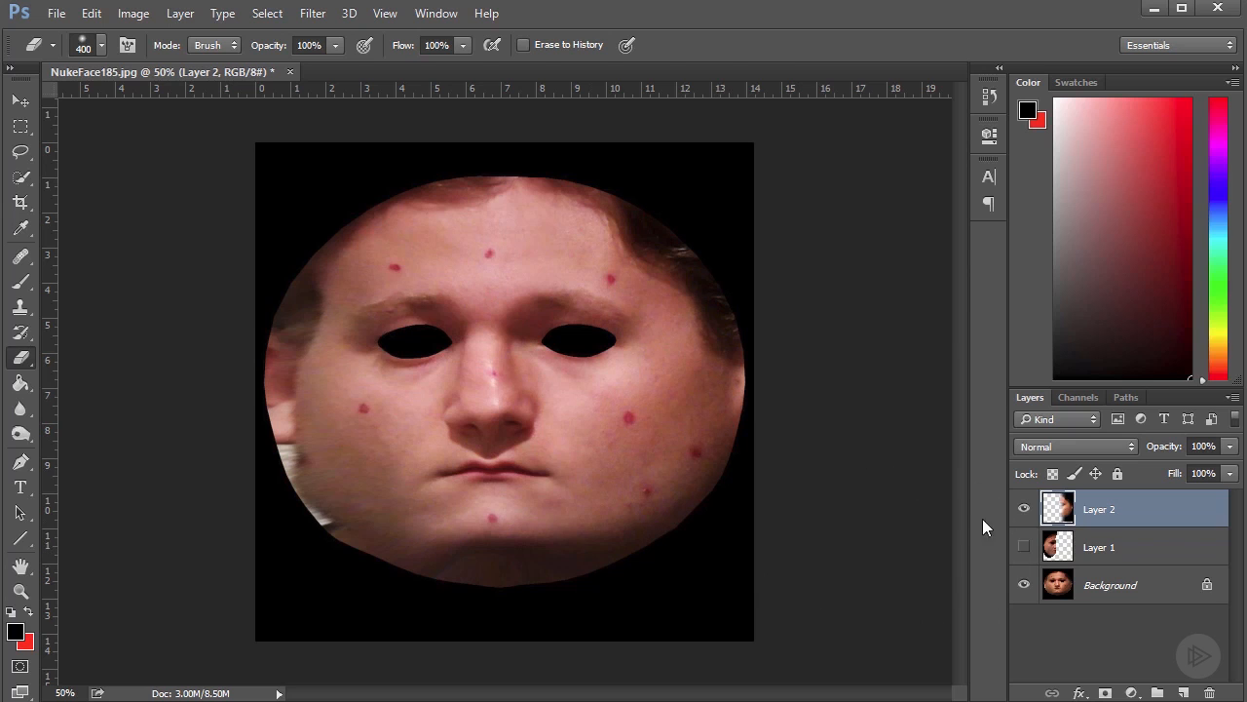
left_click(1024, 508)
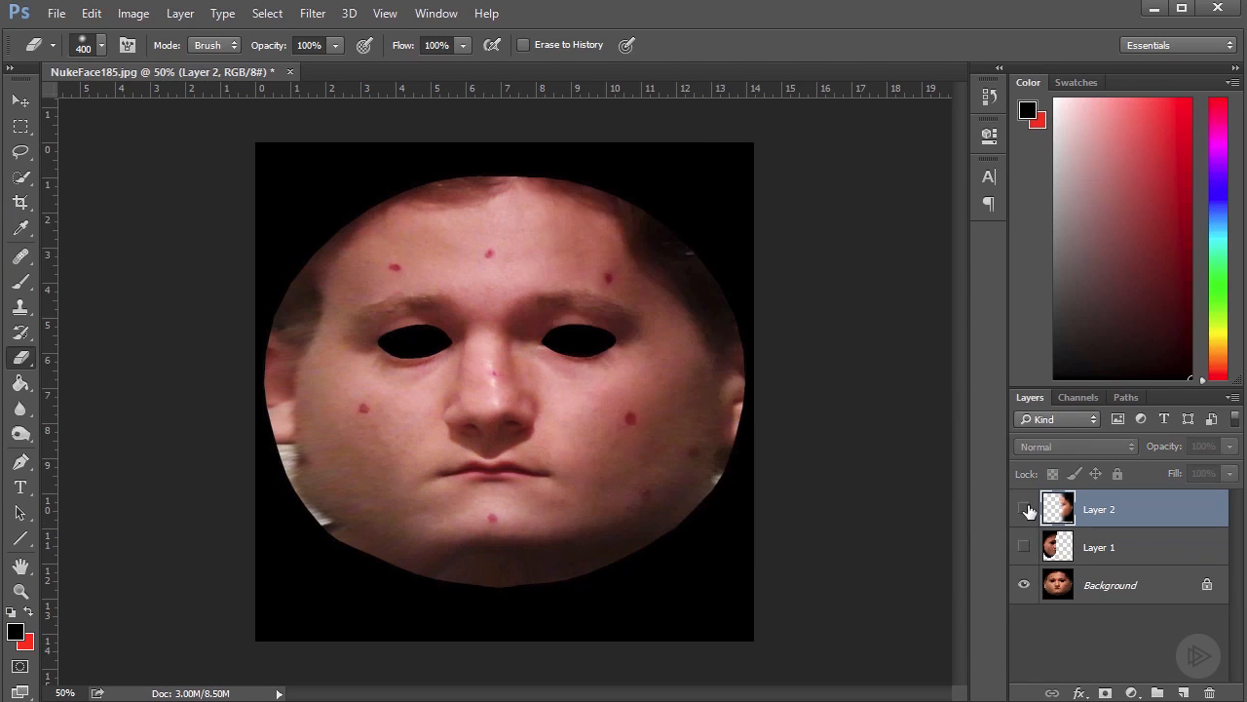
left_click(1025, 509)
left_click(1026, 510)
left_click(1026, 508)
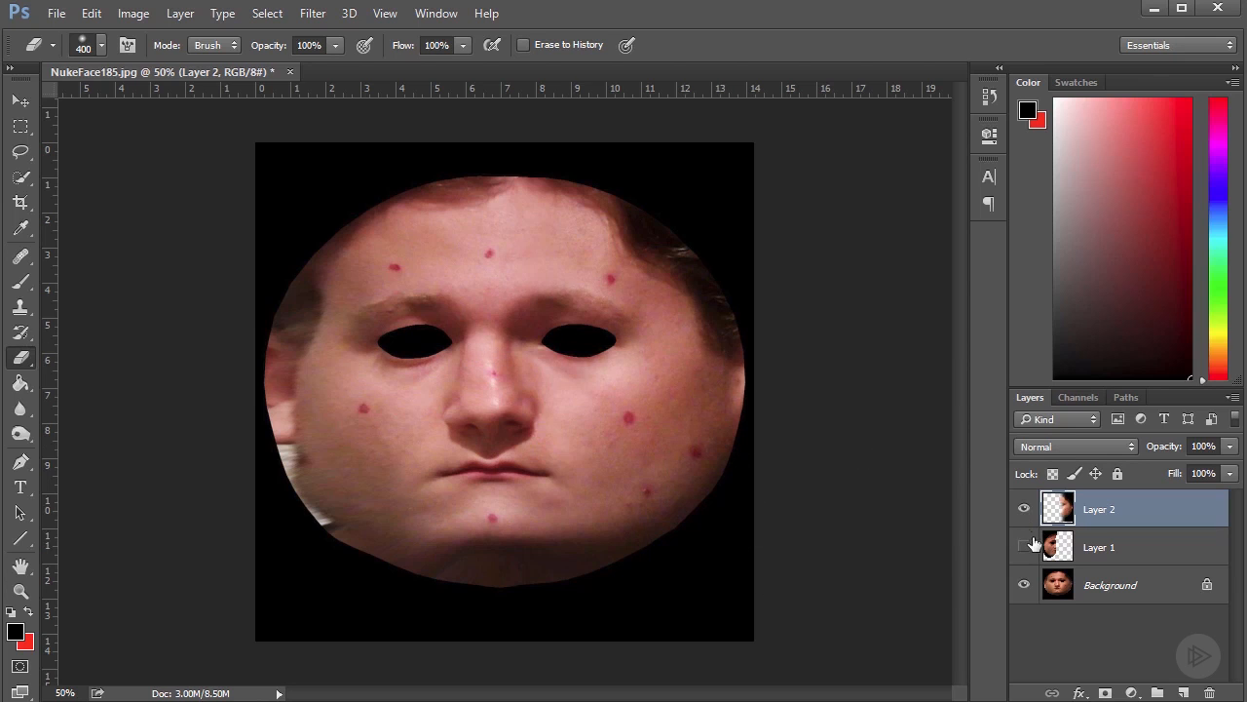
Show Layer 1 again and erase its inner edge from forehead to chin to blend it into the frontal face.
left_click(1024, 548)
left_click(1107, 548)
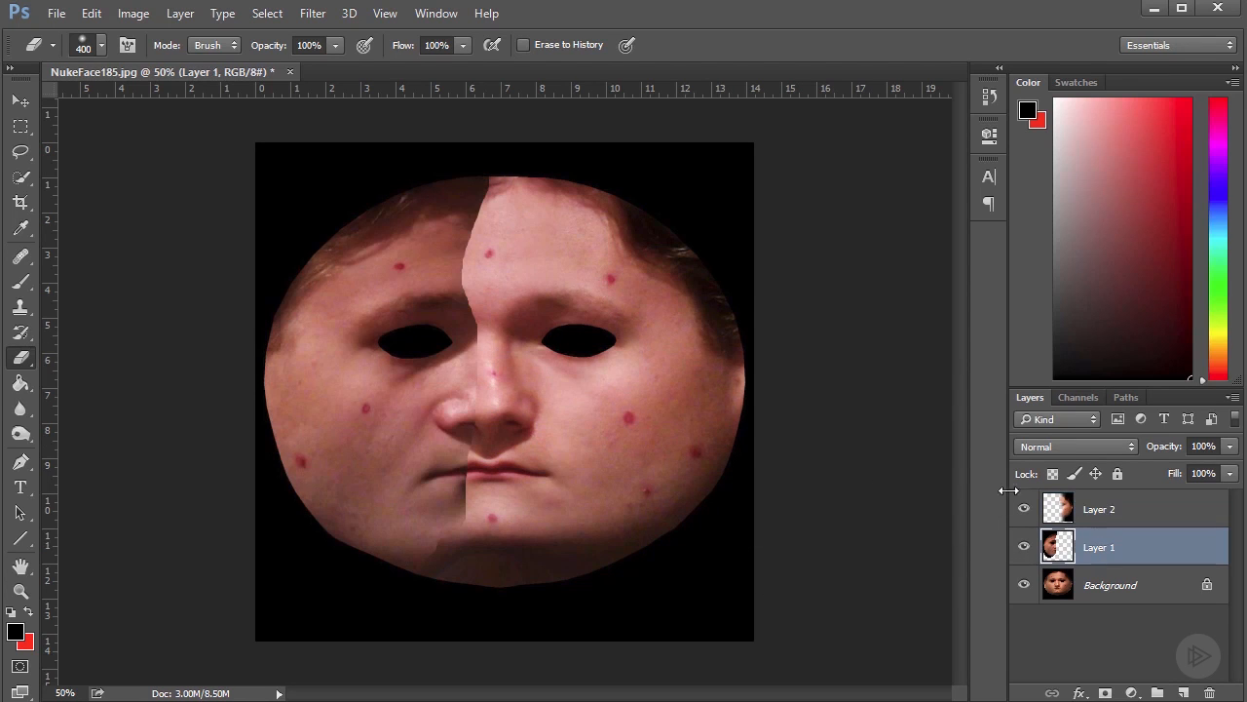
mouse_move(535, 227)
left_mouse_down()
mouse_move(497, 234)
mouse_move(555, 356)
mouse_move(501, 370)
mouse_move(487, 419)
mouse_move(534, 409)
mouse_move(512, 402)
mouse_move(531, 392)
mouse_move(524, 437)
mouse_move(543, 418)
mouse_move(515, 451)
mouse_move(518, 501)
mouse_move(522, 467)
mouse_move(502, 466)
mouse_move(491, 552)
mouse_move(646, 576)
mouse_move(501, 584)
mouse_move(618, 540)
mouse_move(490, 575)
left_mouse_up()
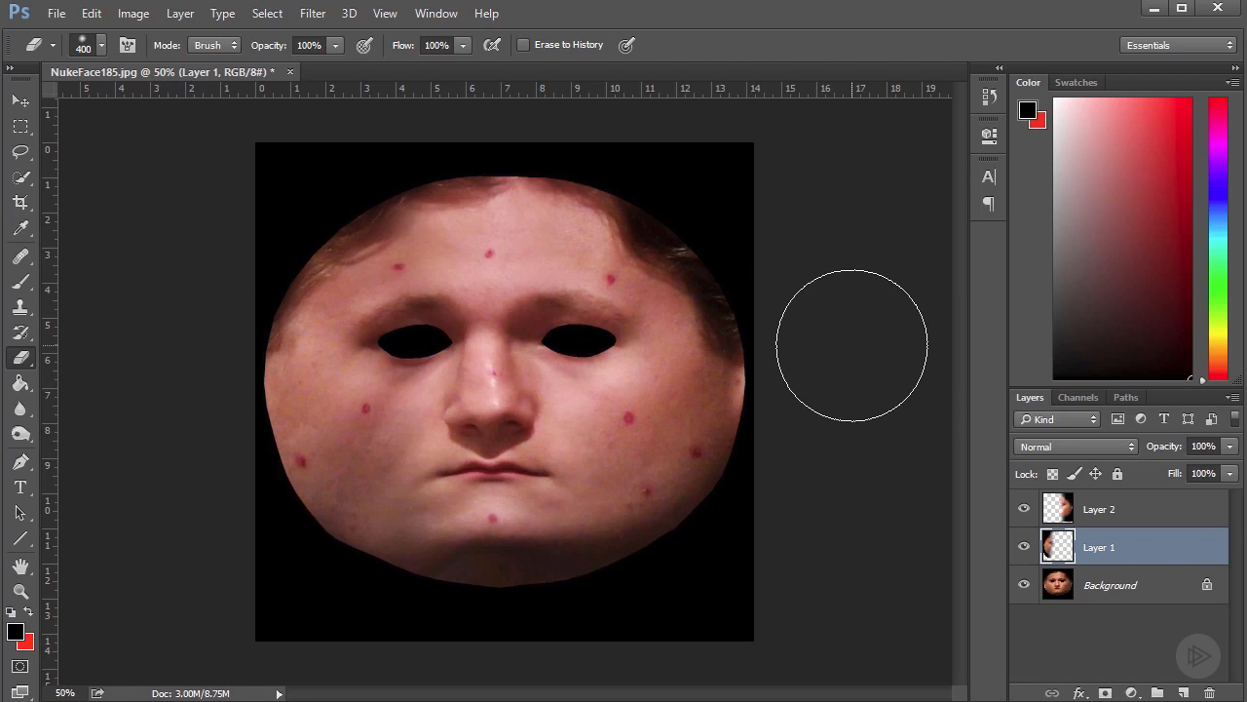
left_click(20, 100)
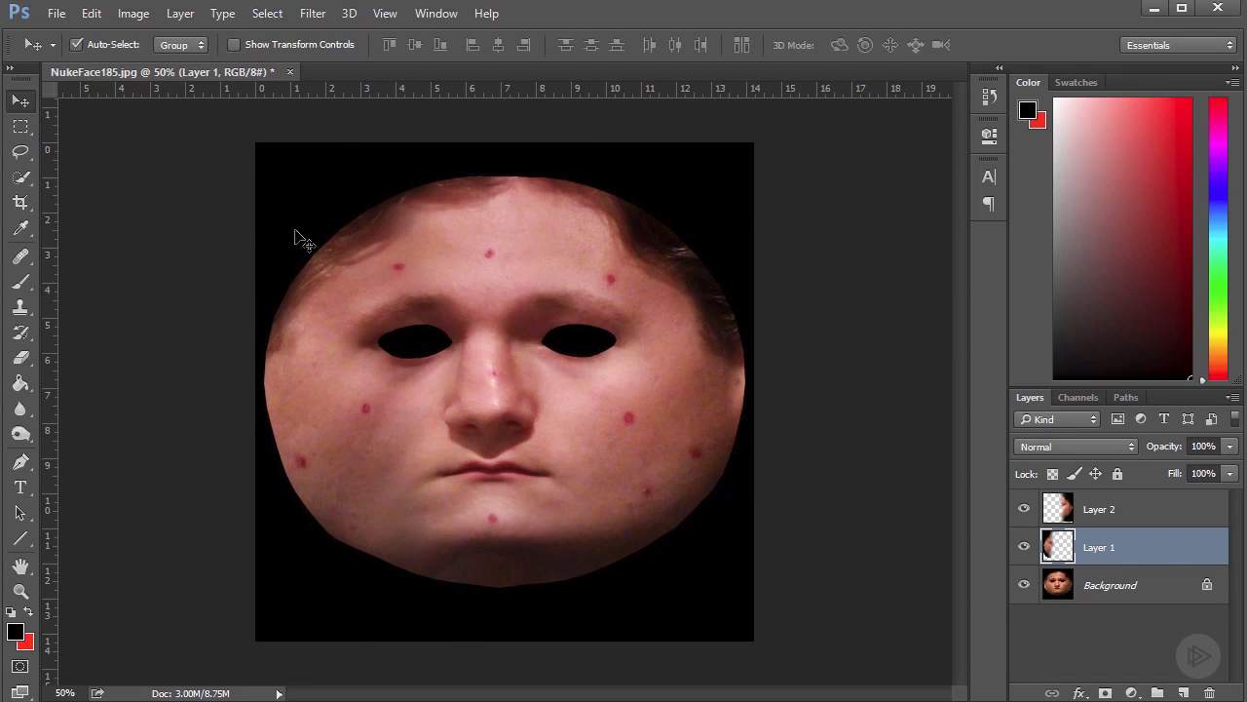